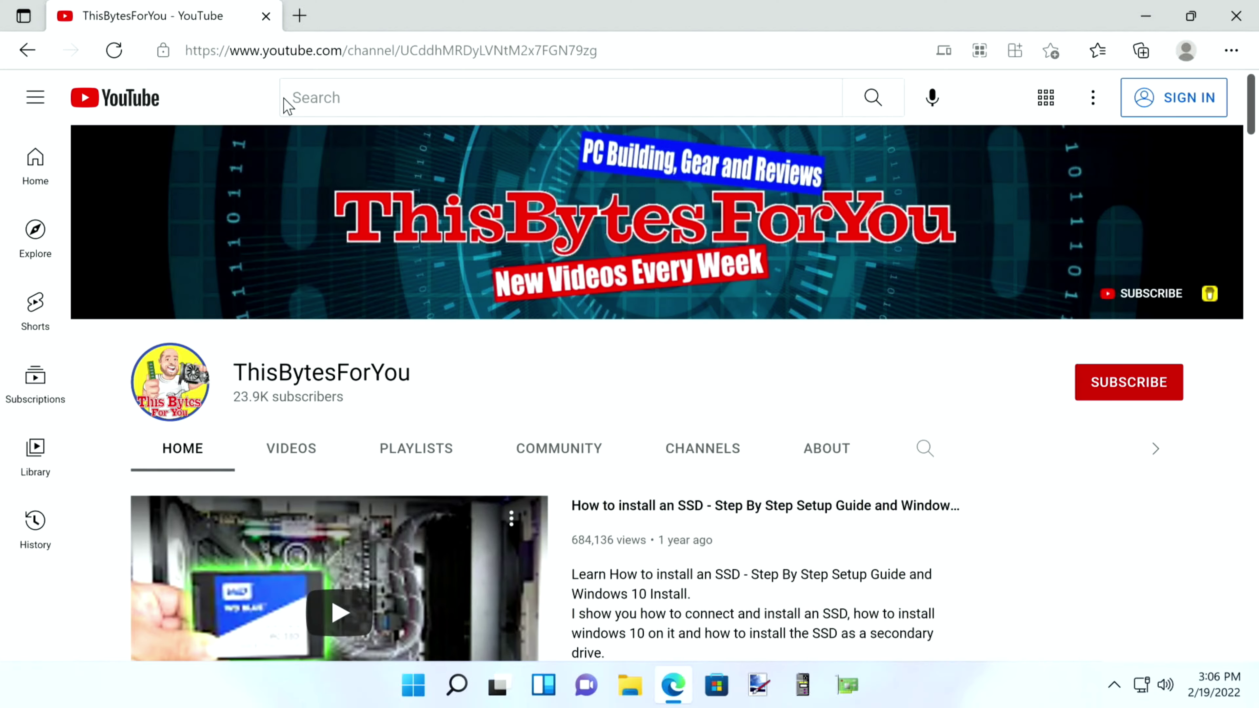
- Open wagnardsoft.com in a new Edge tab
left_click(300, 17)
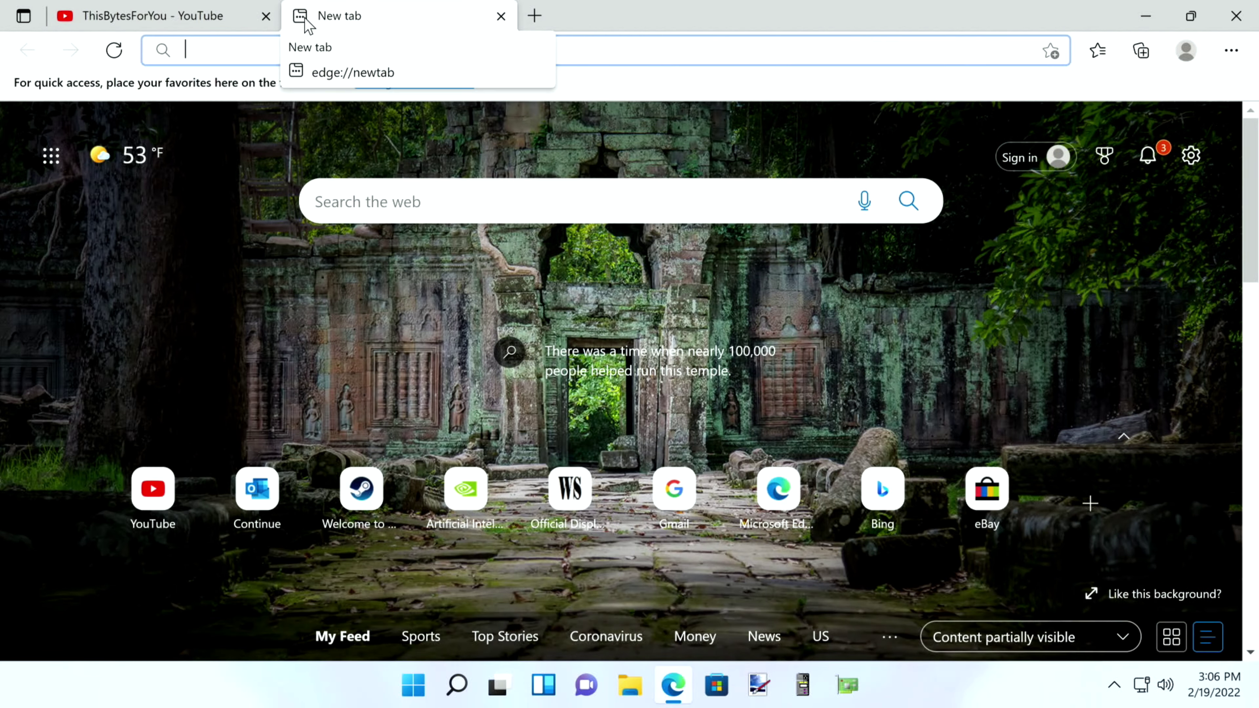
type("wagna")
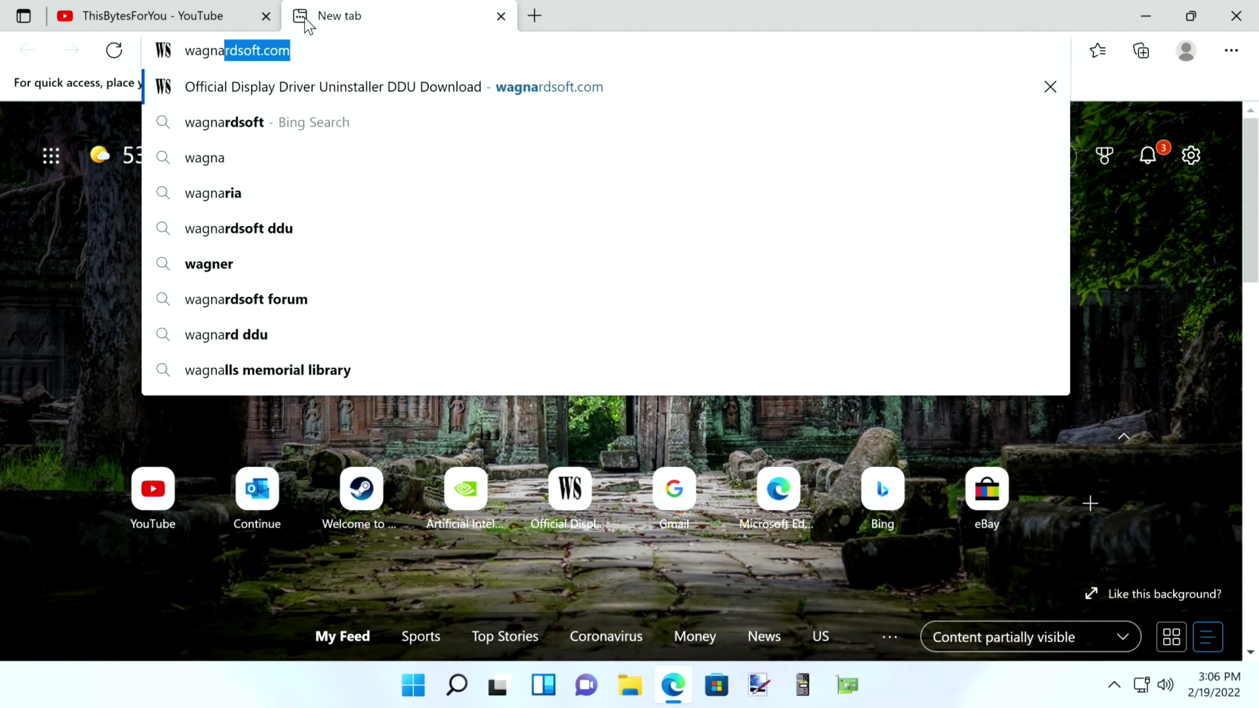
type("rdsoft.")
key("Return")
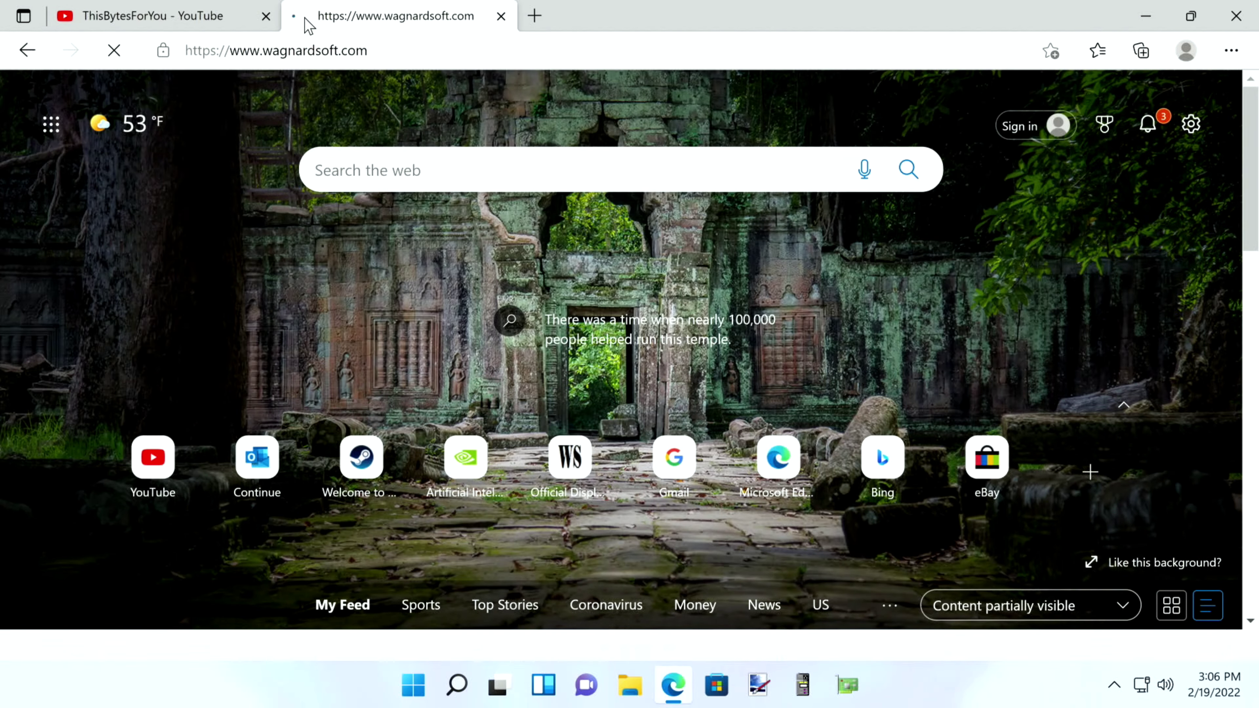
scroll(203, 320, "down", 10)
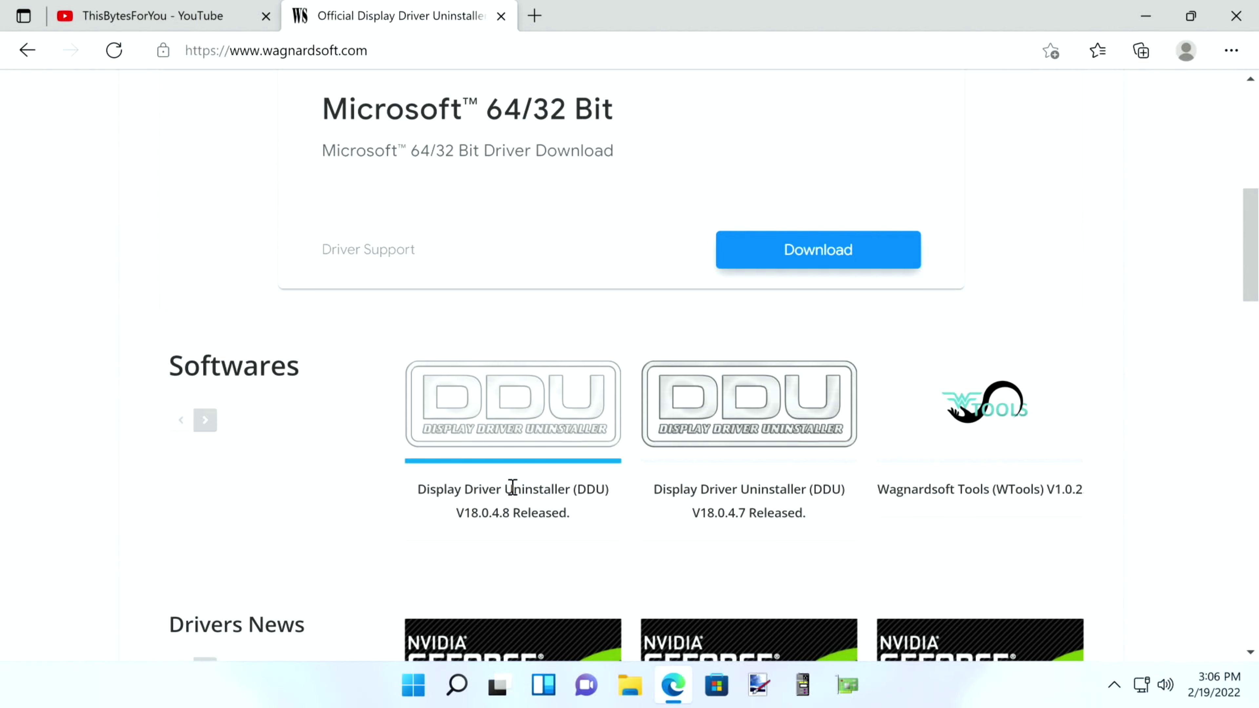
- Open the DDU V18.0.4.8 release page and follow its 'Click here for DOWNLOAD & SUPPORT' link
left_click(507, 412)
scroll(328, 367, "down", 6)
scroll(320, 357, "down", 12)
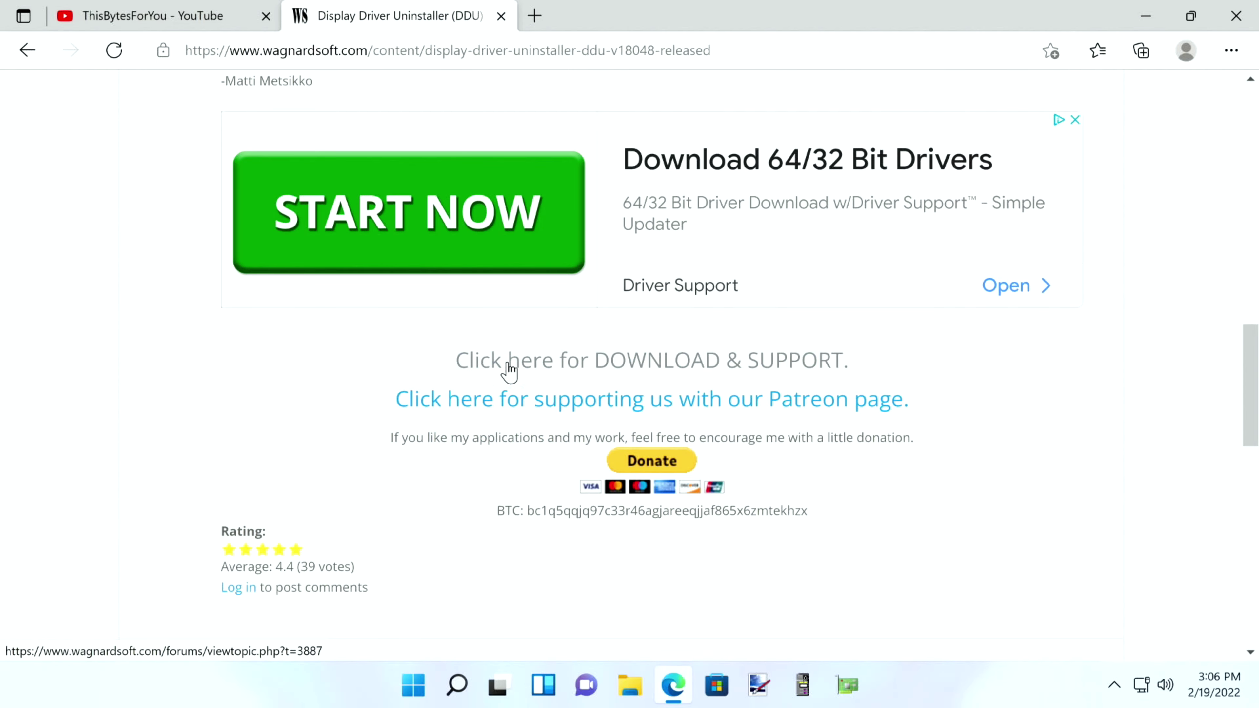
left_click(668, 364)
- Scroll the forum post down to the '***Official Download Here***' link for DDU v18.0.4.8
scroll(163, 315, "down", 13)
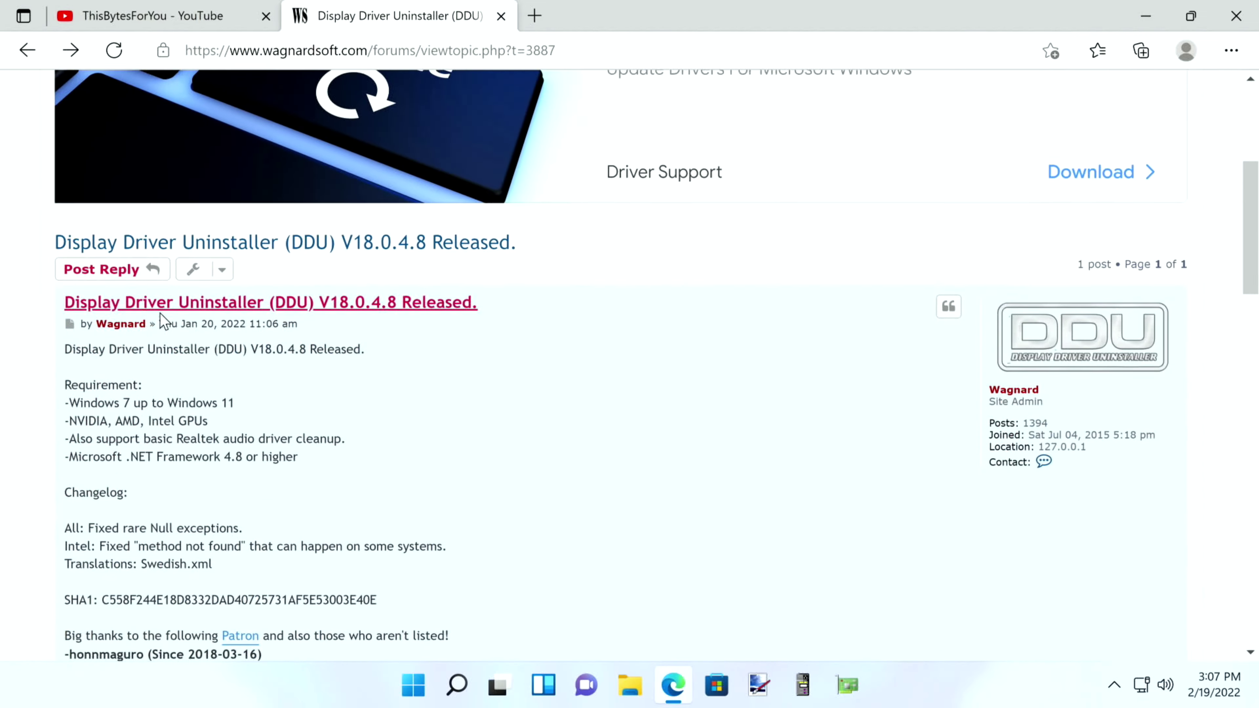
scroll(162, 329, "down", 10)
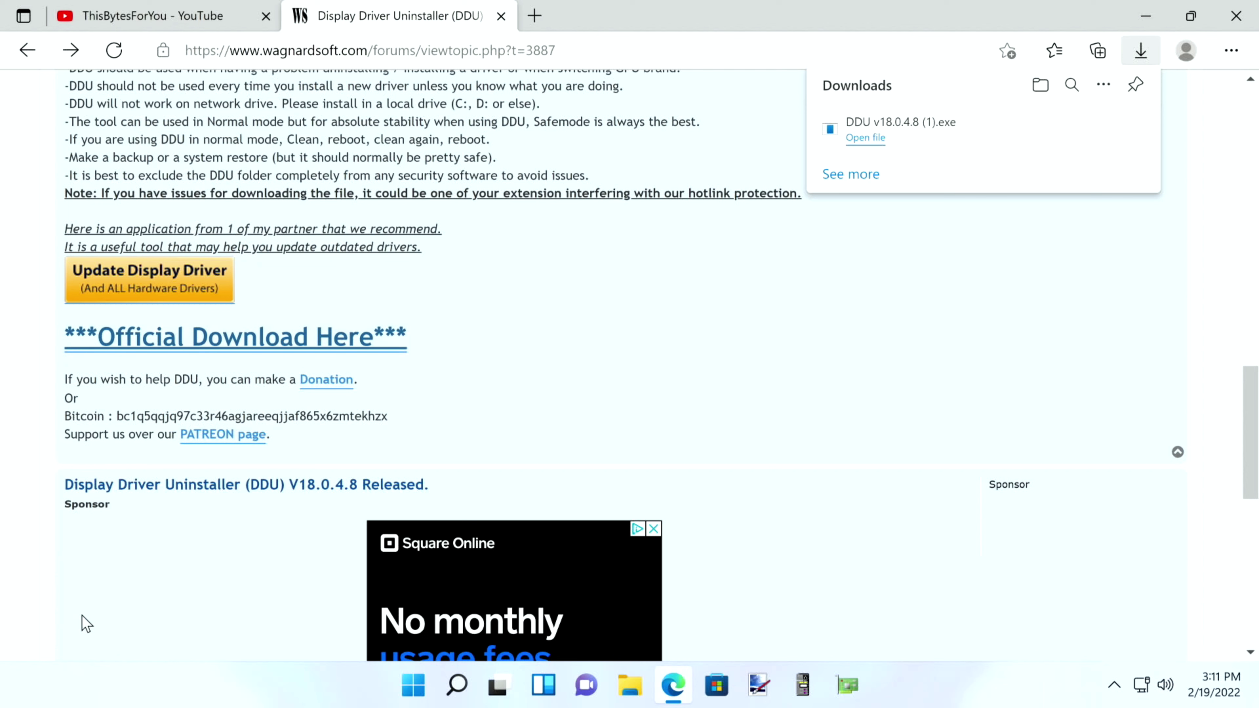
- Go to amd.com and open its Drivers & Support page
left_click(469, 52)
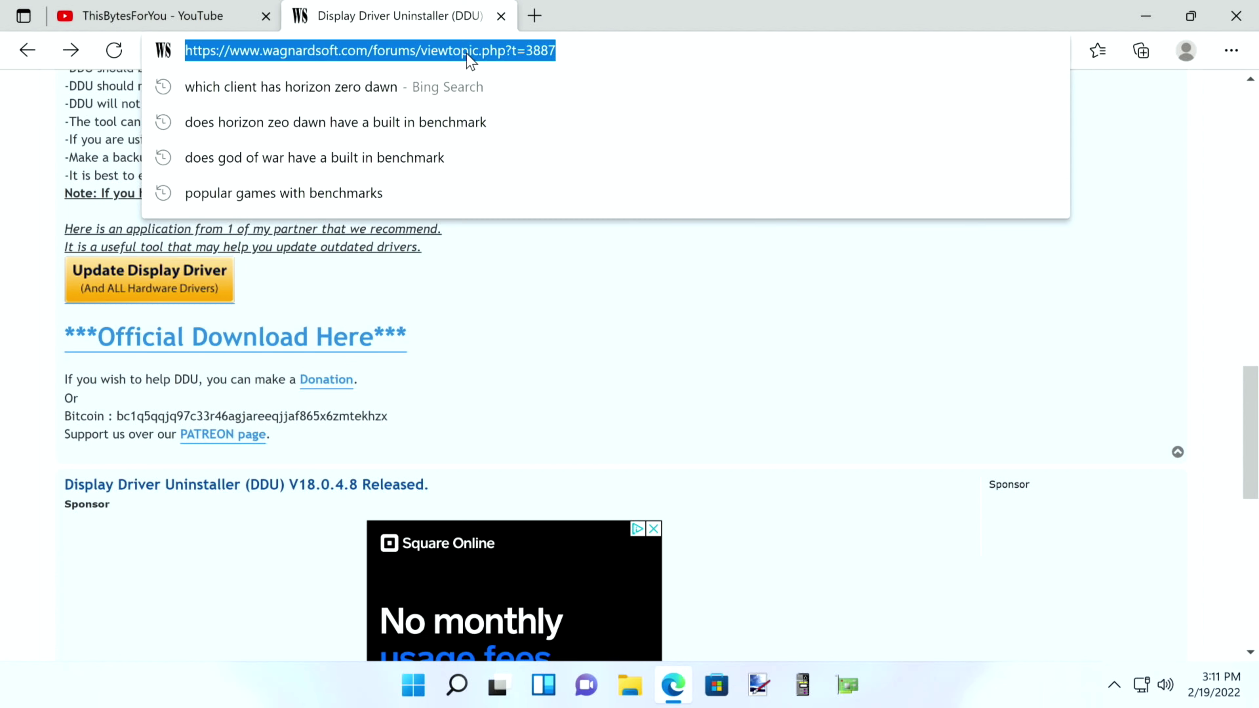
type("amd.com")
key("Return")
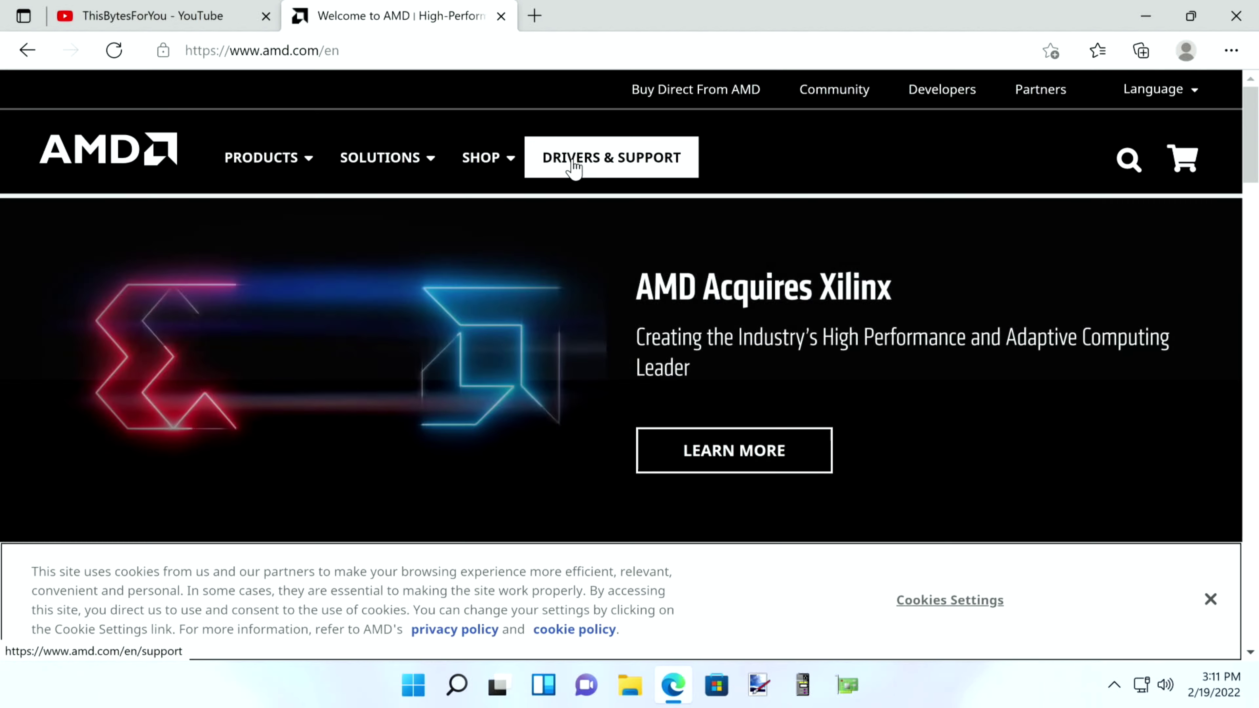
left_click(570, 167)
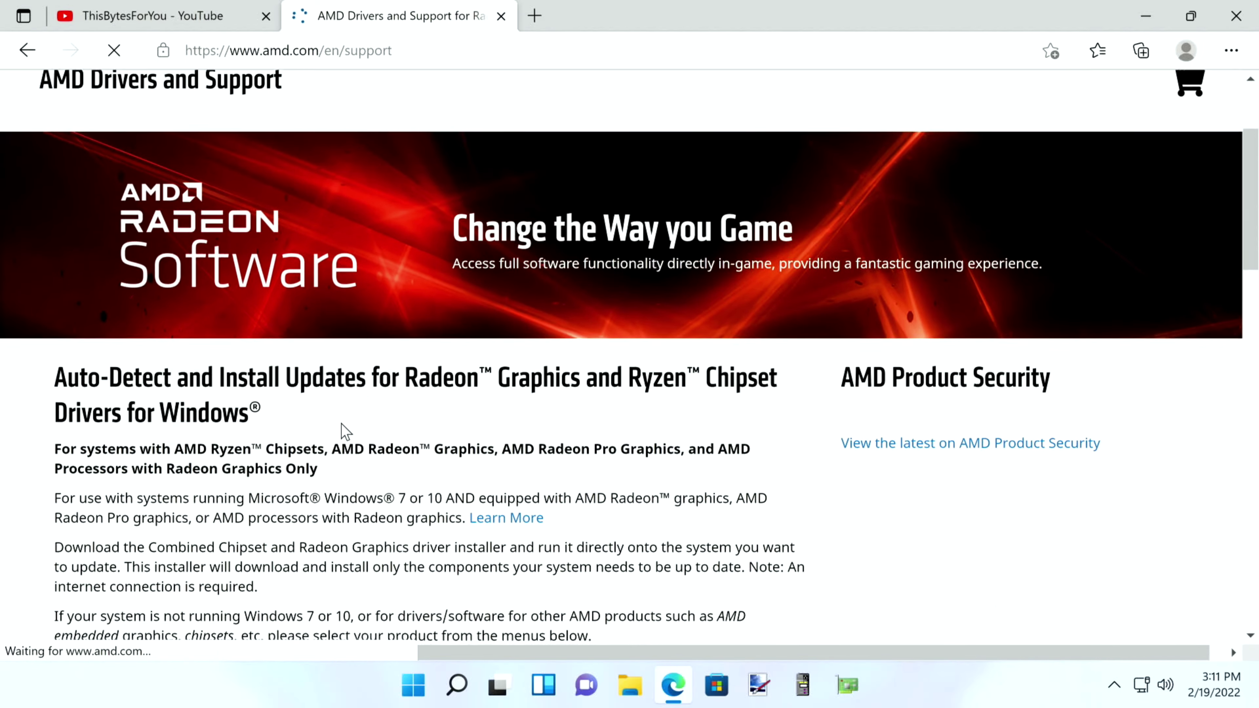
scroll(346, 432, "down", 7)
- Select Graphics > RX 6000 > RX 6500 > RX 6500 XT and download the Windows 11 64-bit driver
left_click(105, 477)
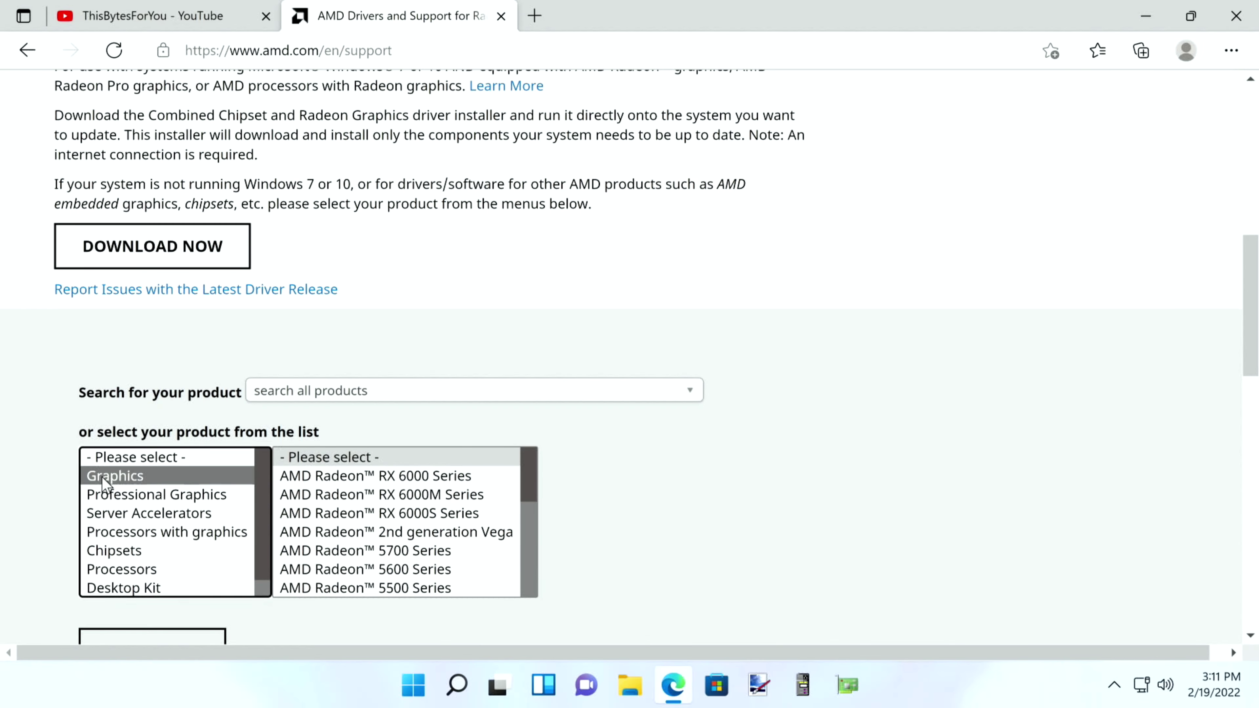
left_click(425, 477)
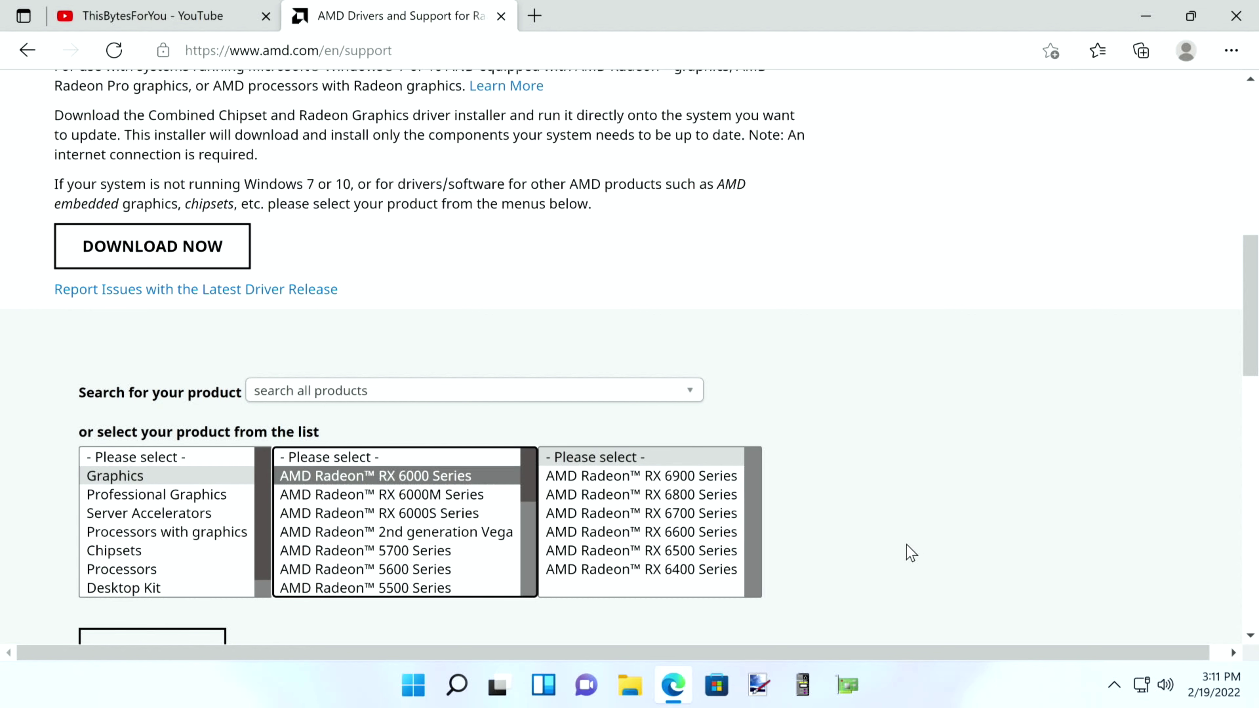
left_click(597, 555)
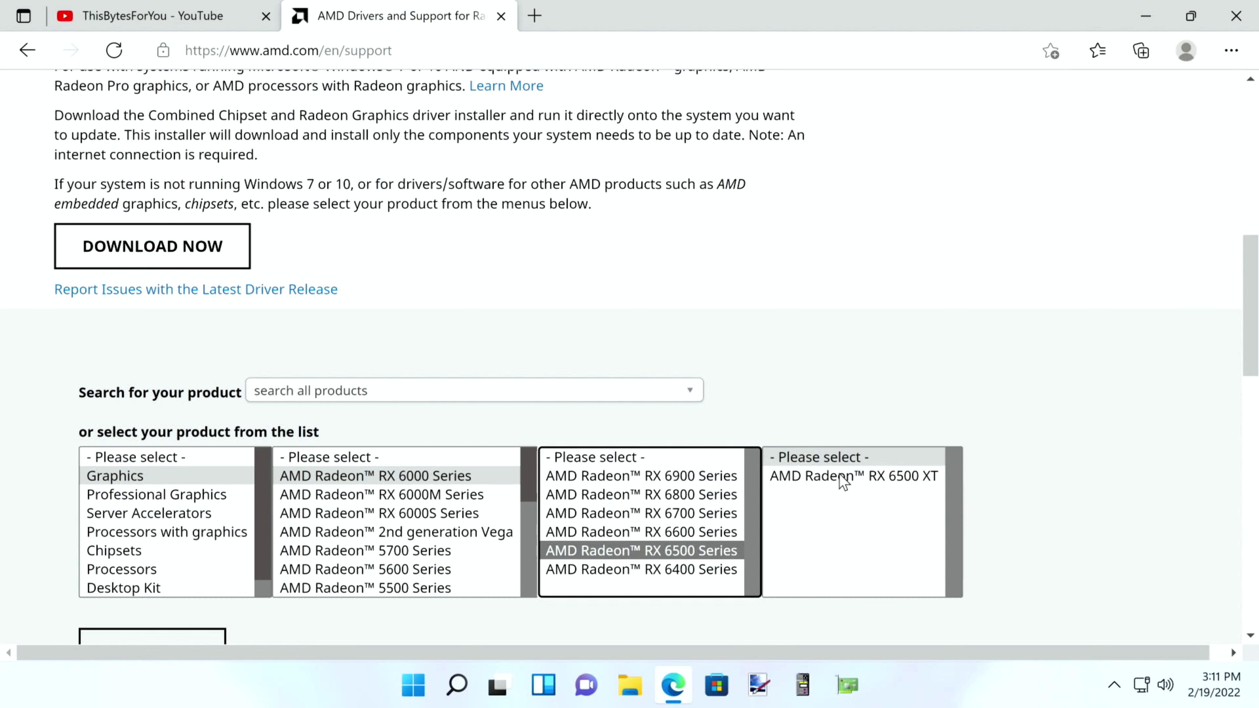
left_click(843, 478)
scroll(164, 609, "down", 2)
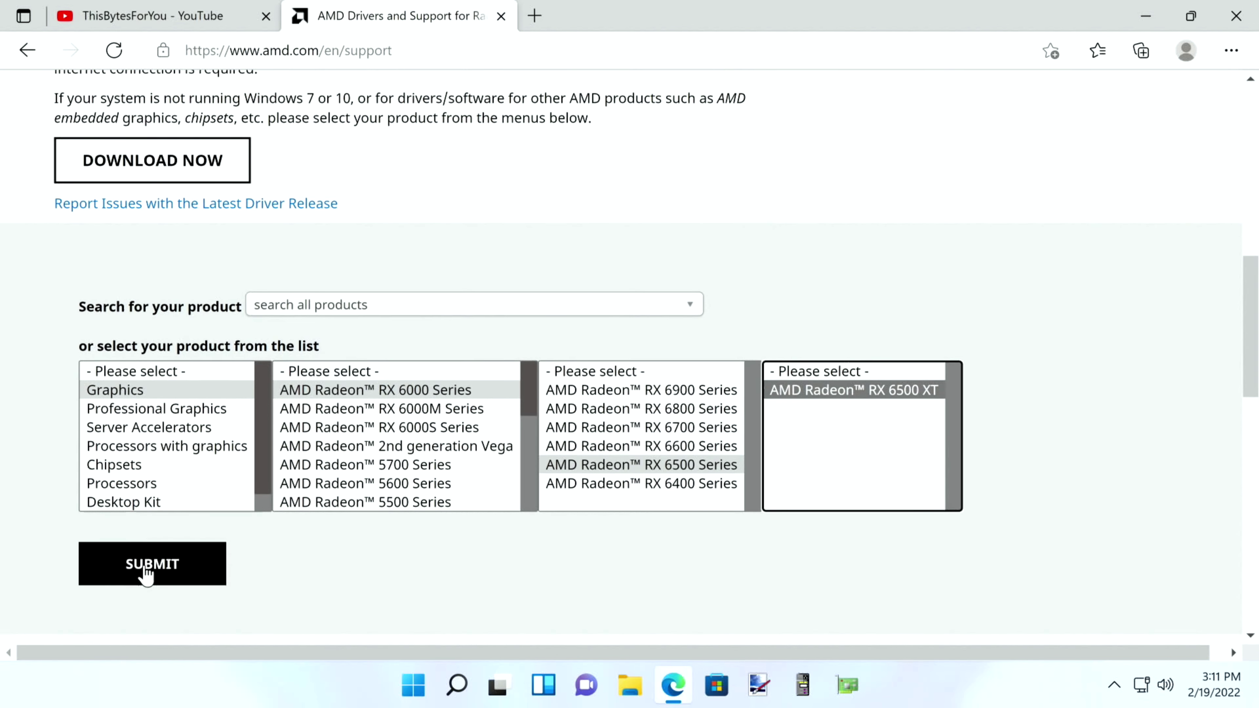
left_click(141, 574)
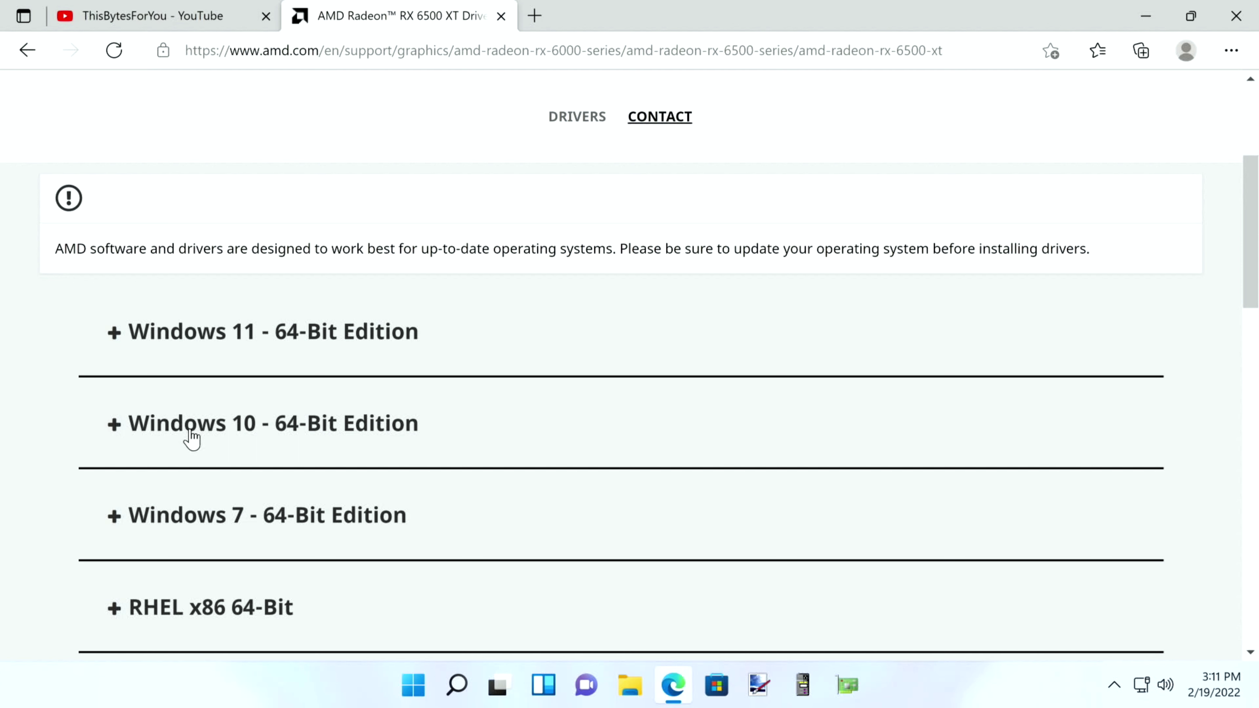
left_click(196, 340)
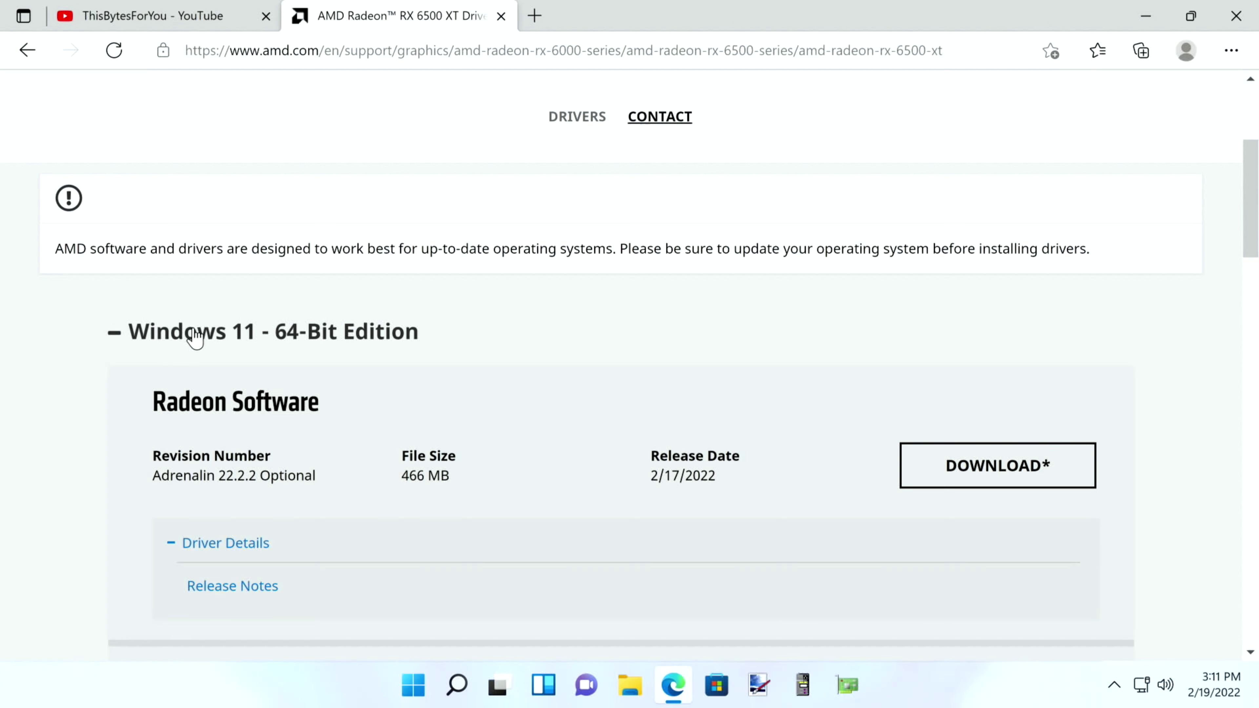
left_click(1025, 481)
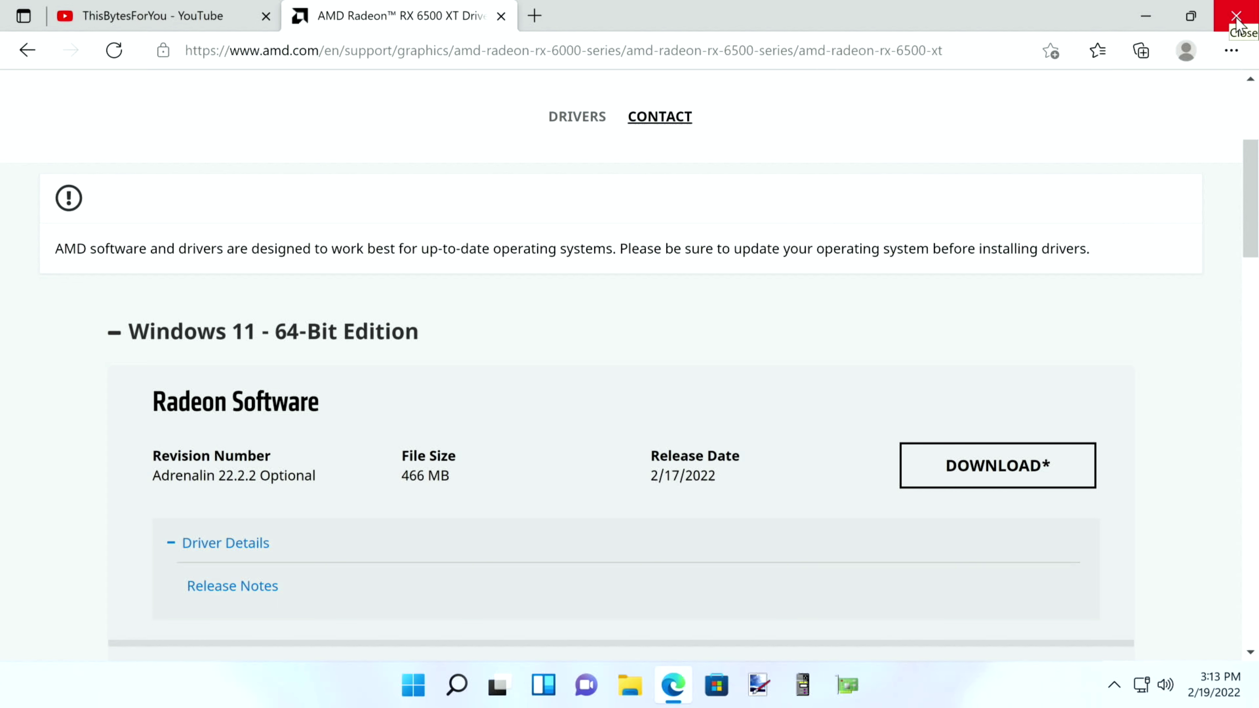
- Close Edge and run the DDU v18.0.4.8 (2) archive from the Downloads folder
left_click(1237, 17)
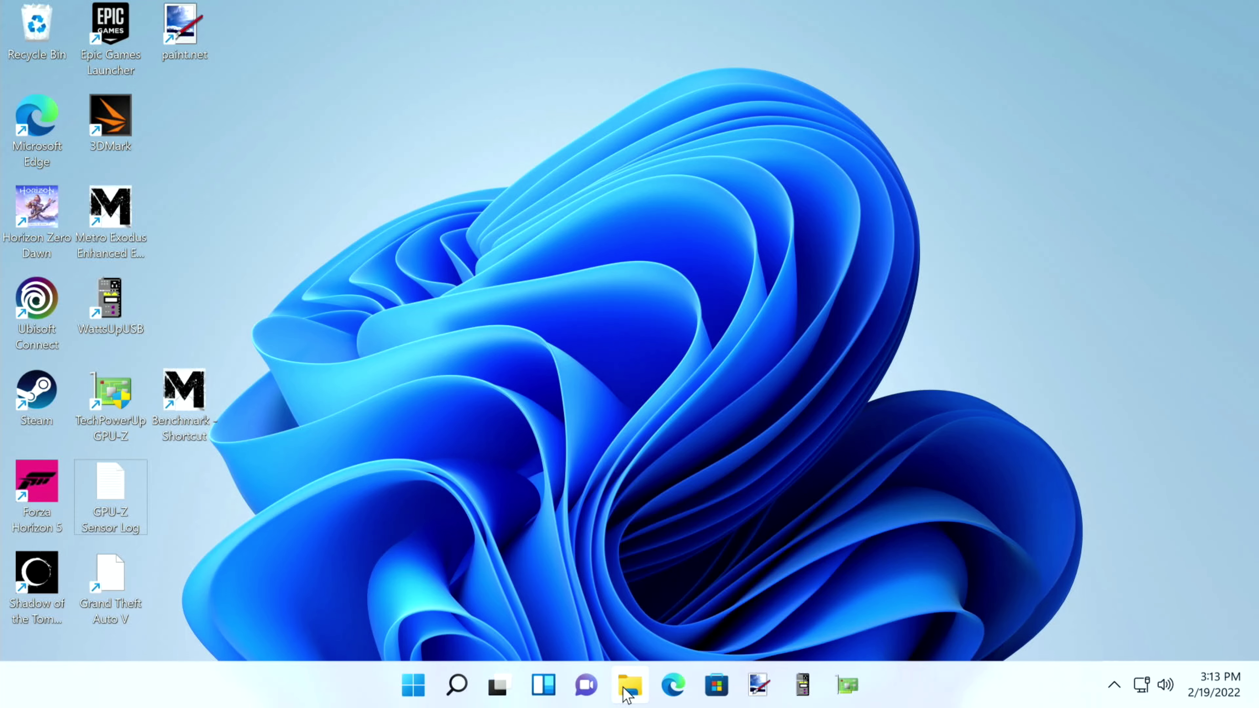
left_click(627, 694)
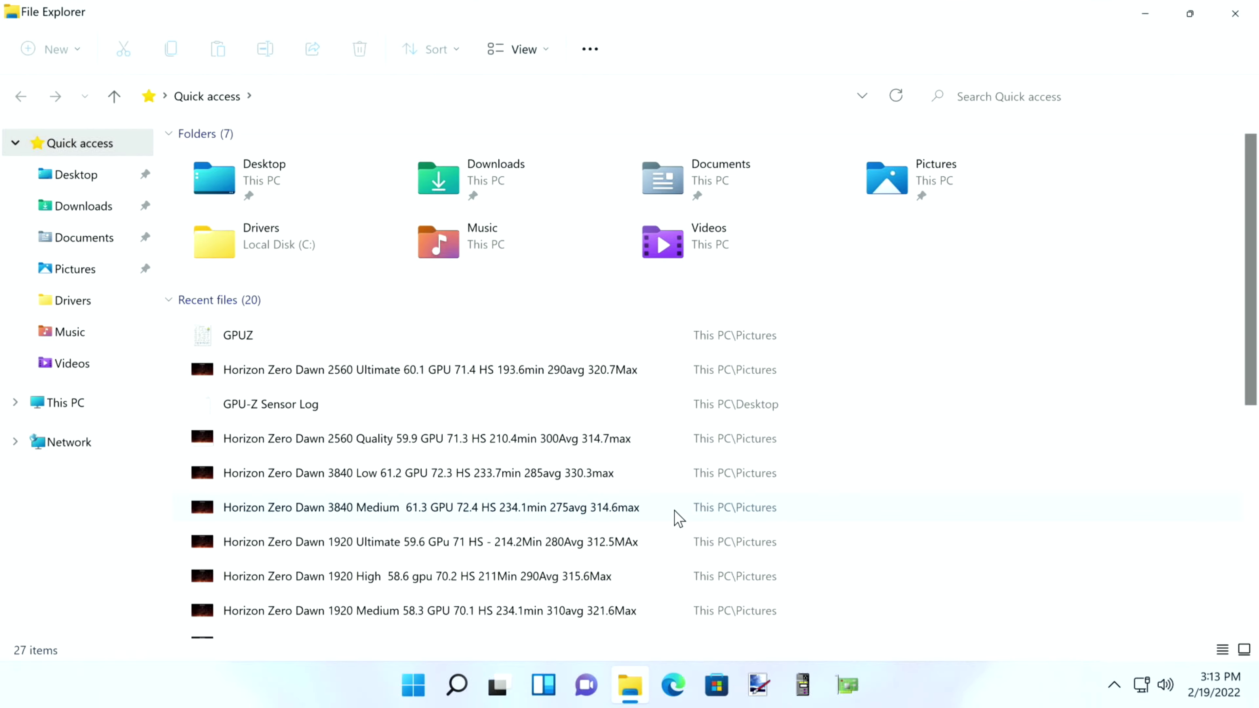
left_click(74, 208)
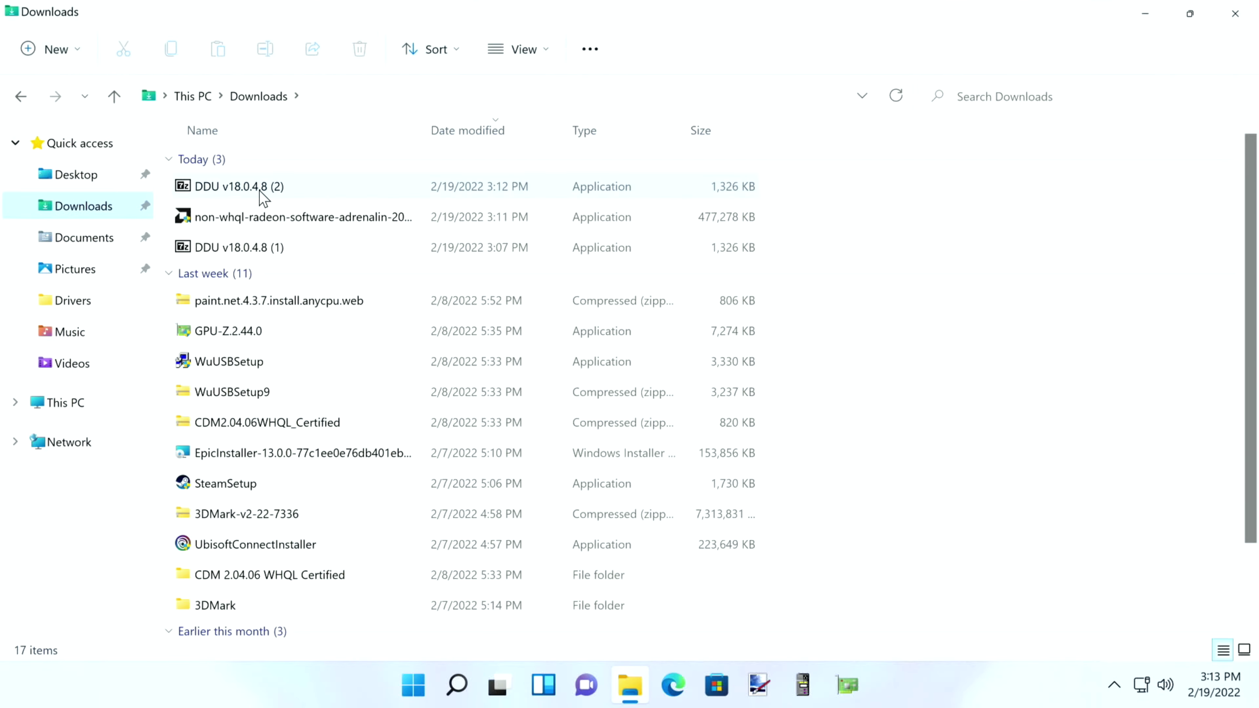
double_click(218, 192)
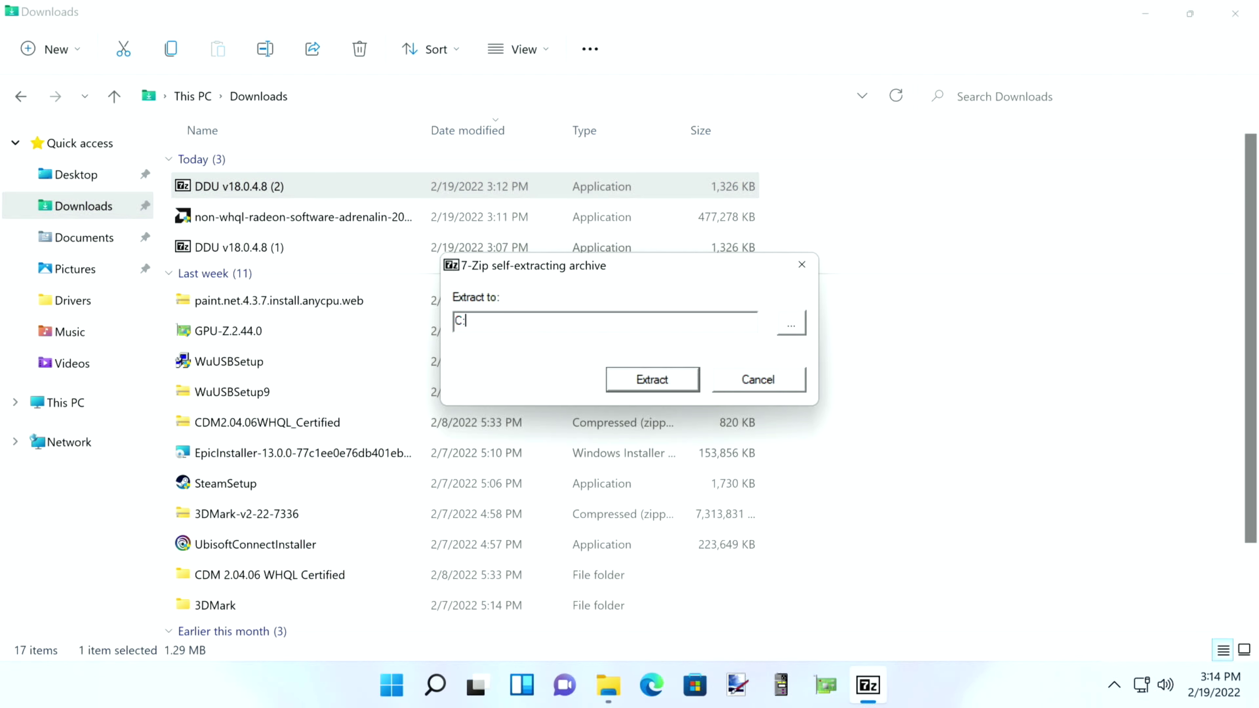
- Set the extraction destination to C:\DDU and extract the archive
type("C:\\DU")
key("BackSpace")
type("DU")
double_click(475, 325)
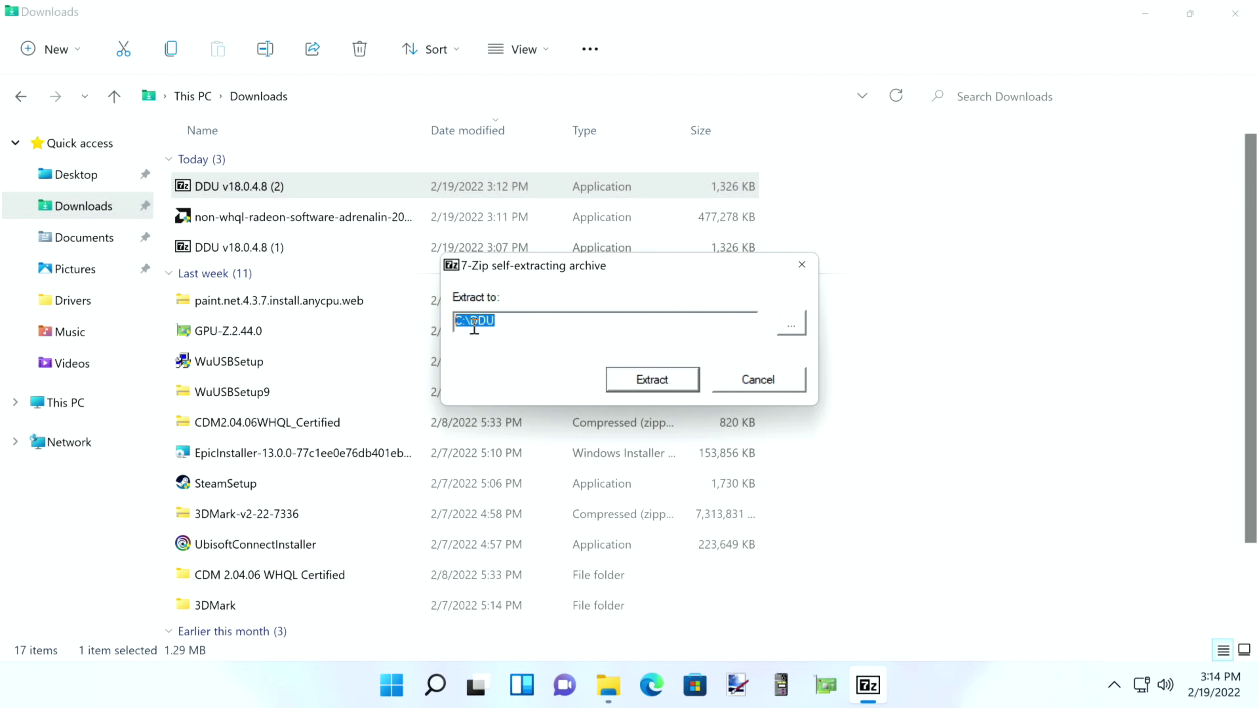
left_click(665, 381)
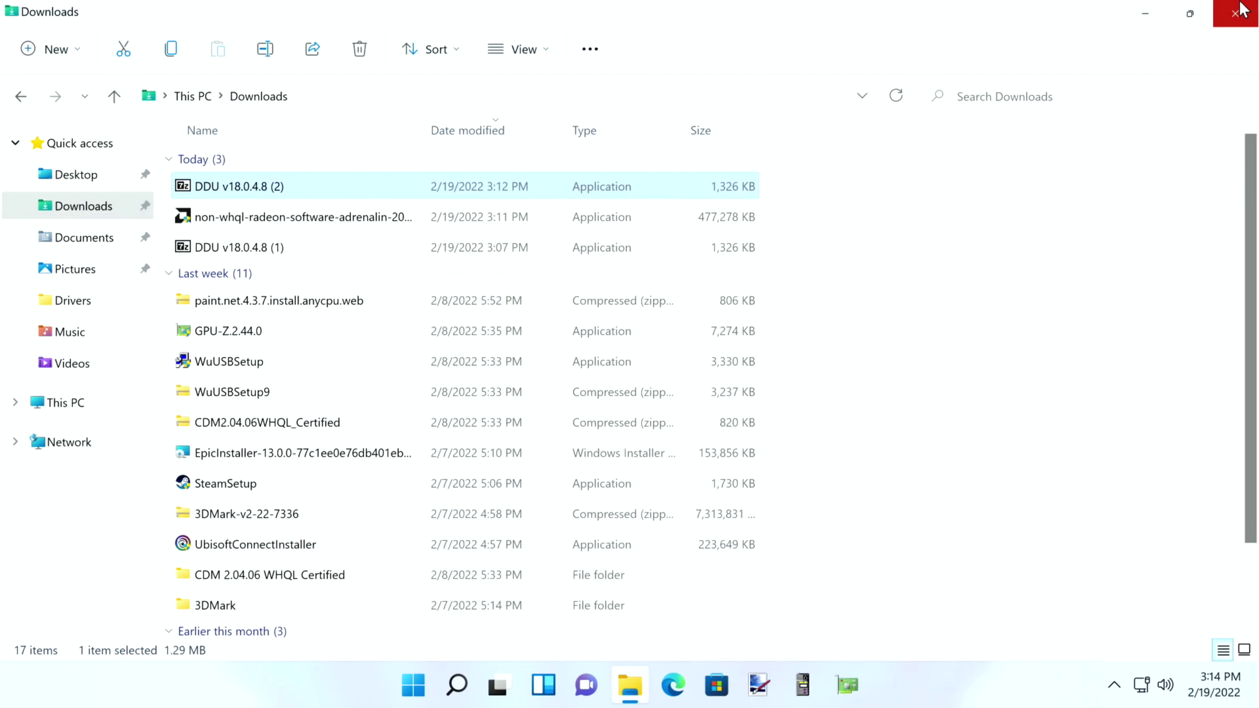
- Check the extracted files in C:\DDU\DDU v18.0.4.8, then close the File Explorer window
left_click(43, 405)
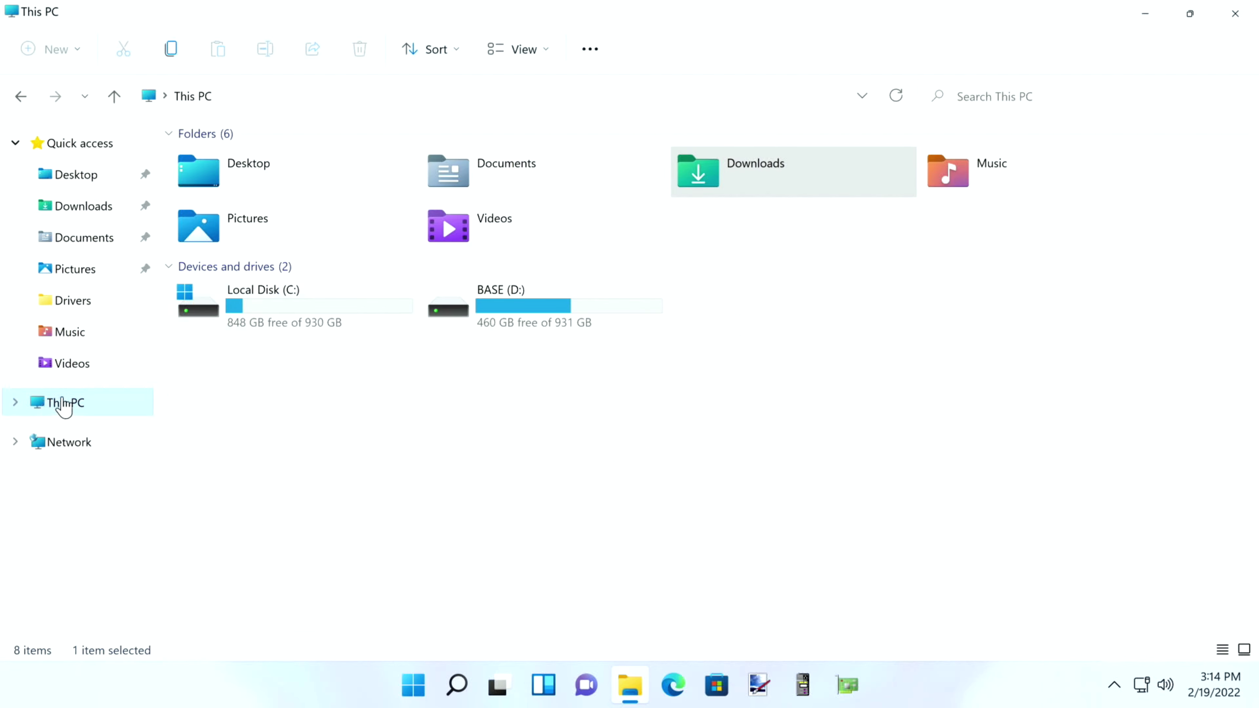
double_click(250, 301)
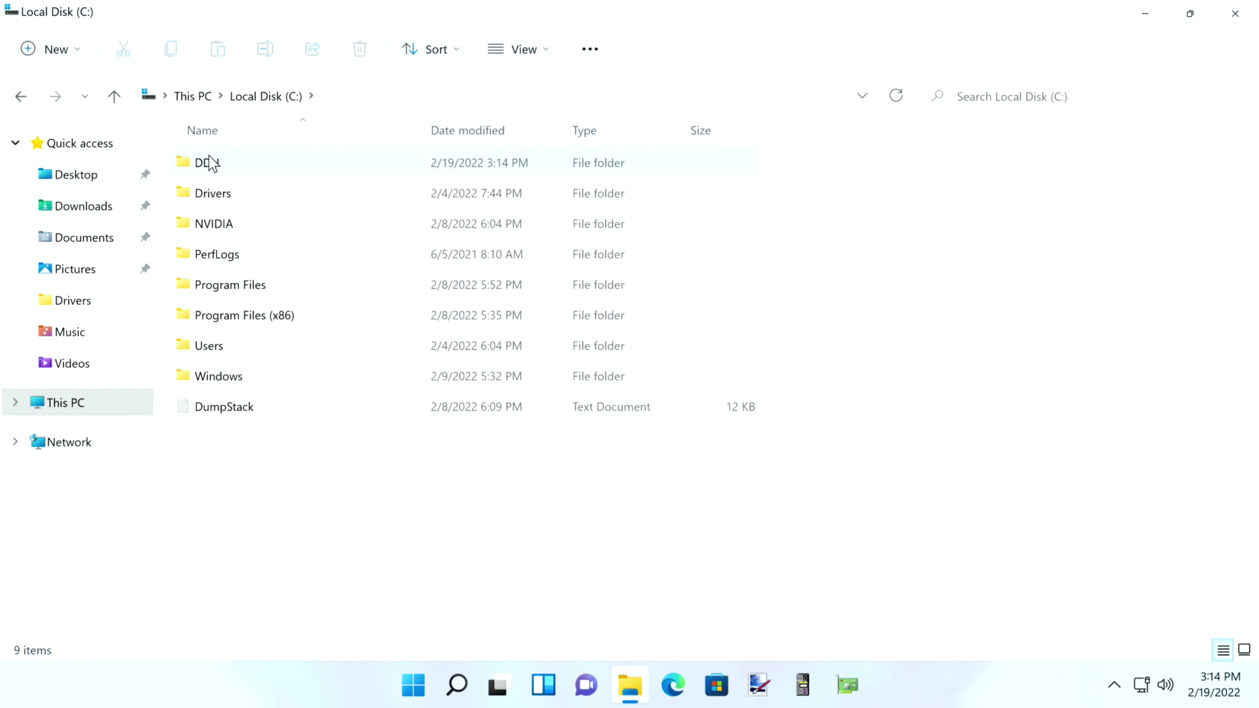
double_click(210, 163)
double_click(214, 168)
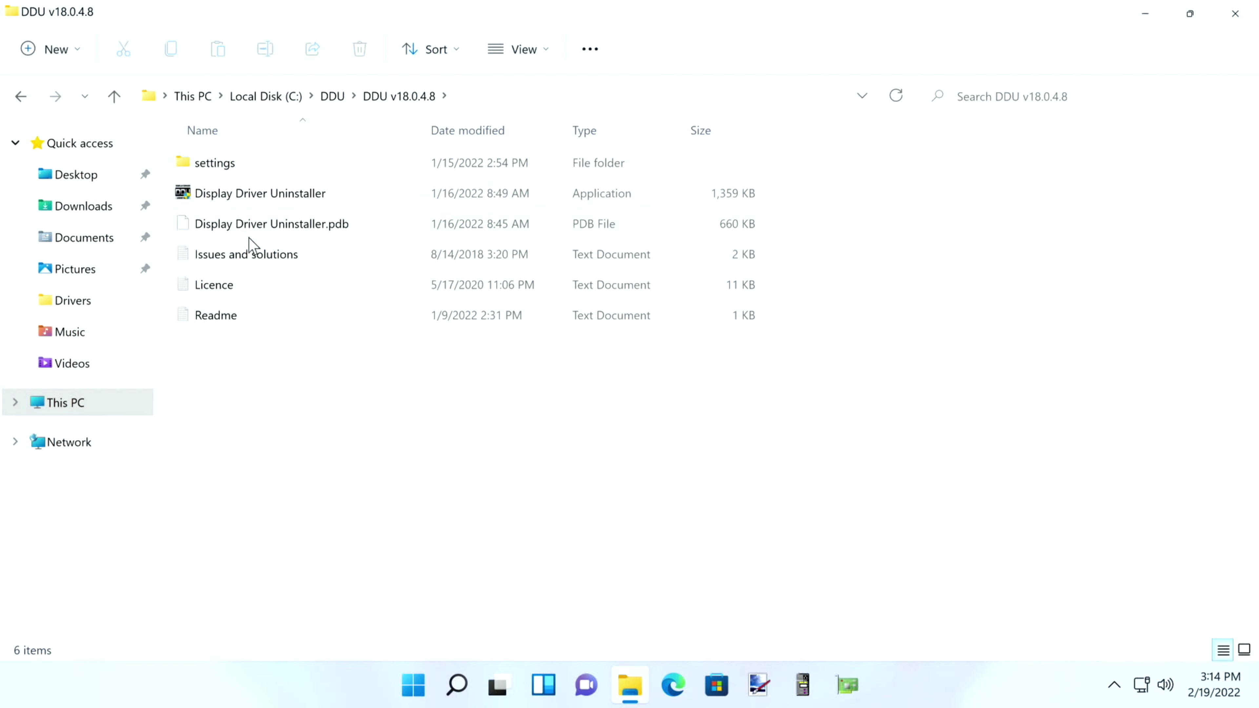
left_click(101, 216)
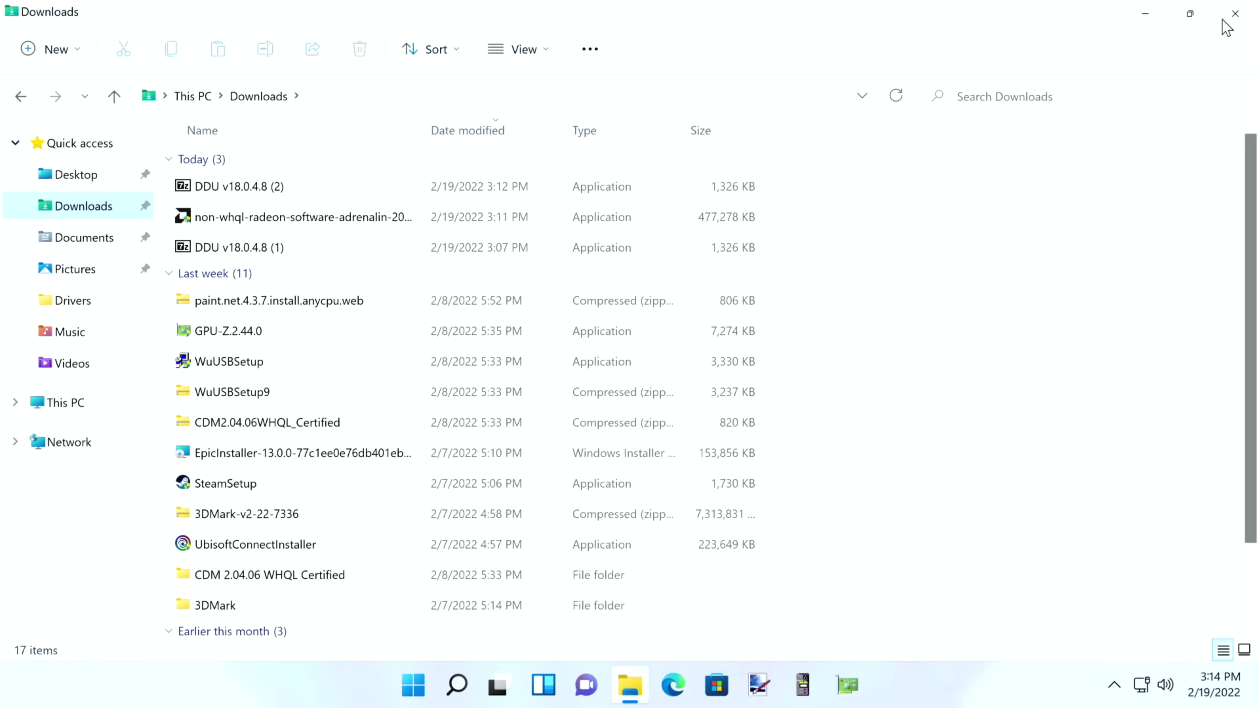
left_click(1235, 14)
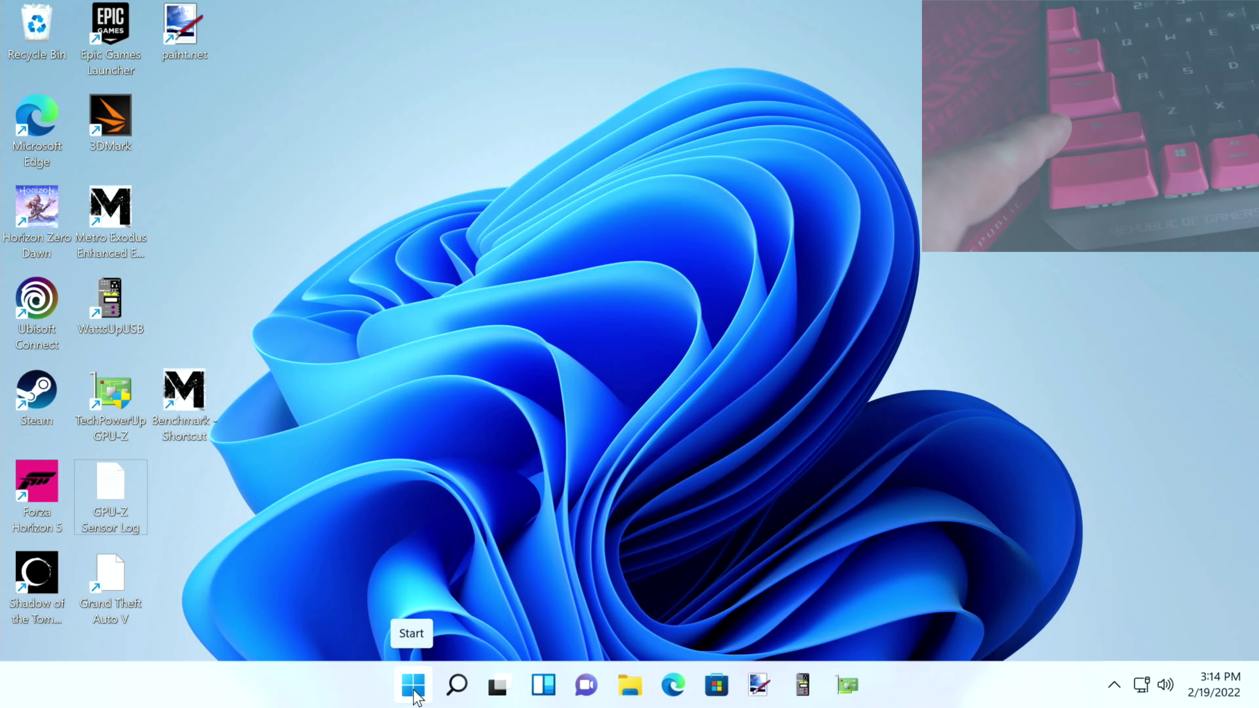
- Bring up the Win+X menu's Shut down or sign out options
key("super+x")
mouse_move(422, 612)
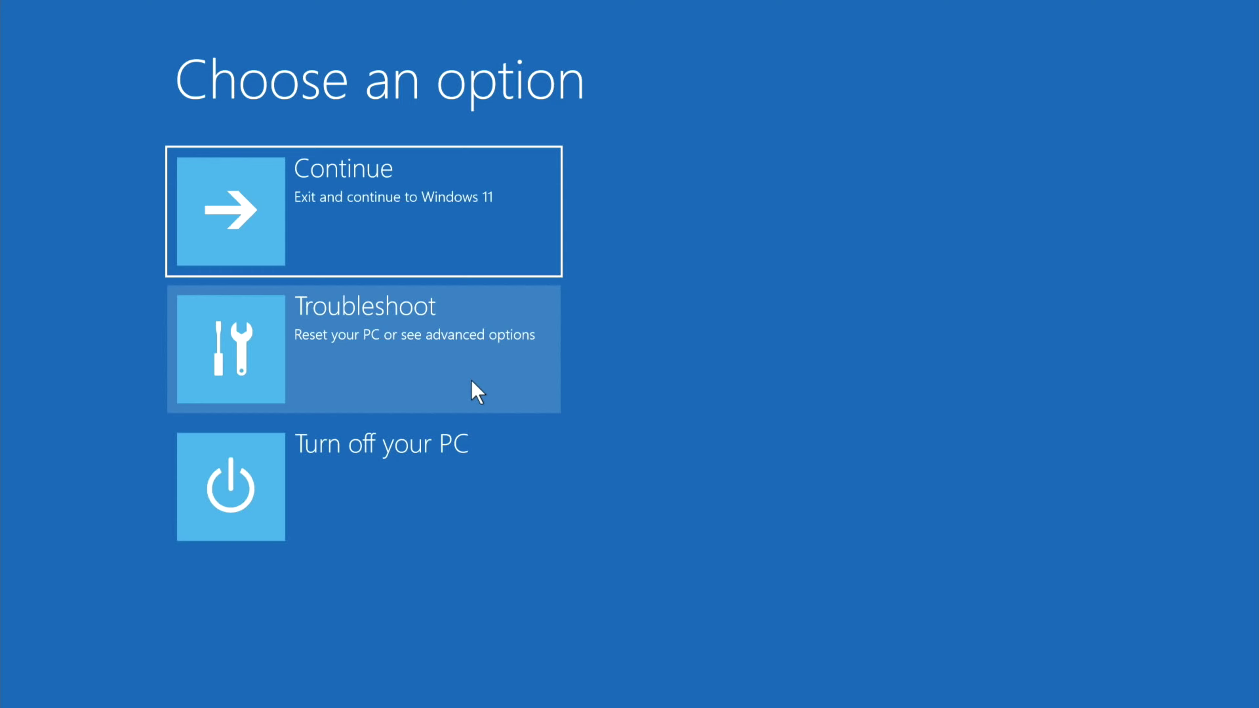
- Go to Troubleshoot > Advanced options > Startup Settings and restart to choose Safe Mode
left_click(438, 363)
left_click(355, 323)
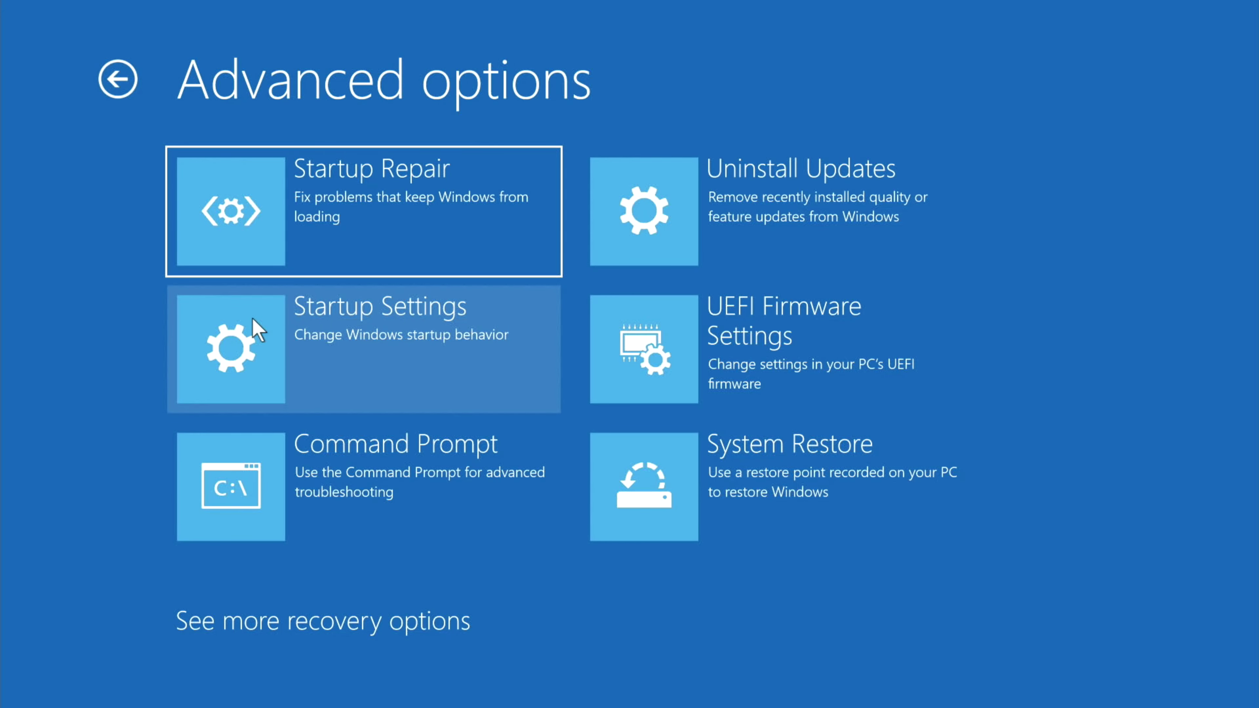
left_click(253, 319)
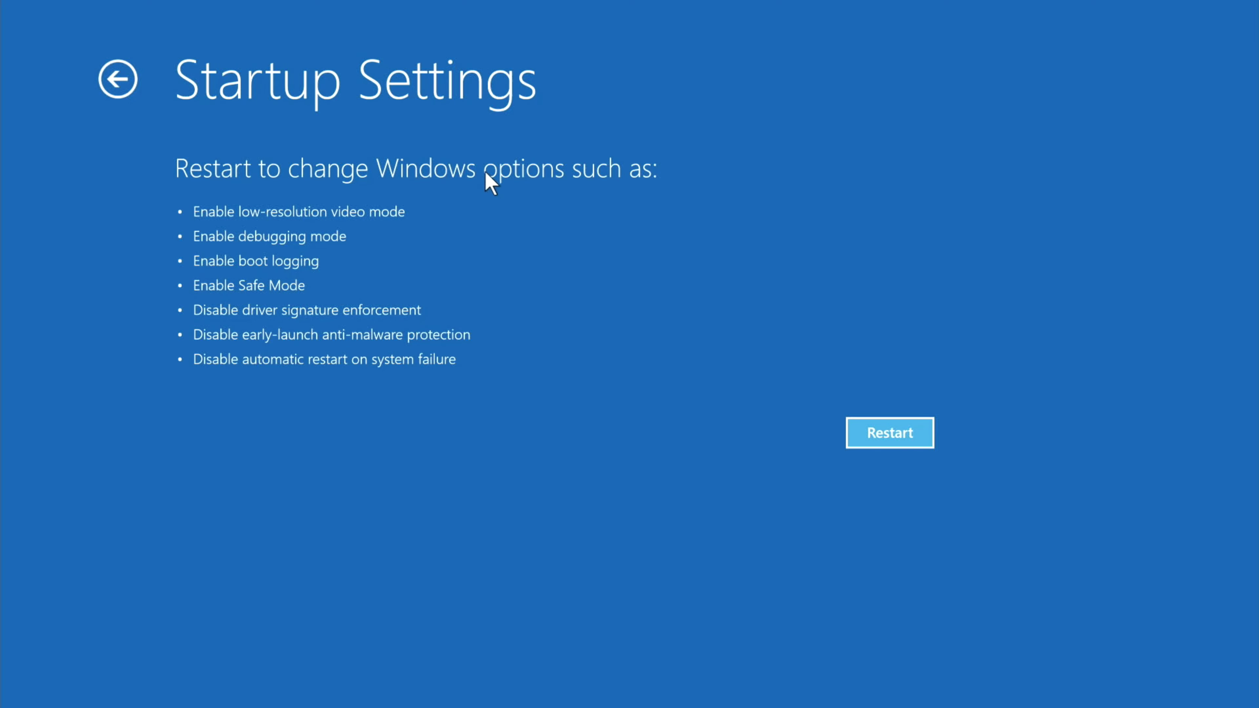
left_click(891, 433)
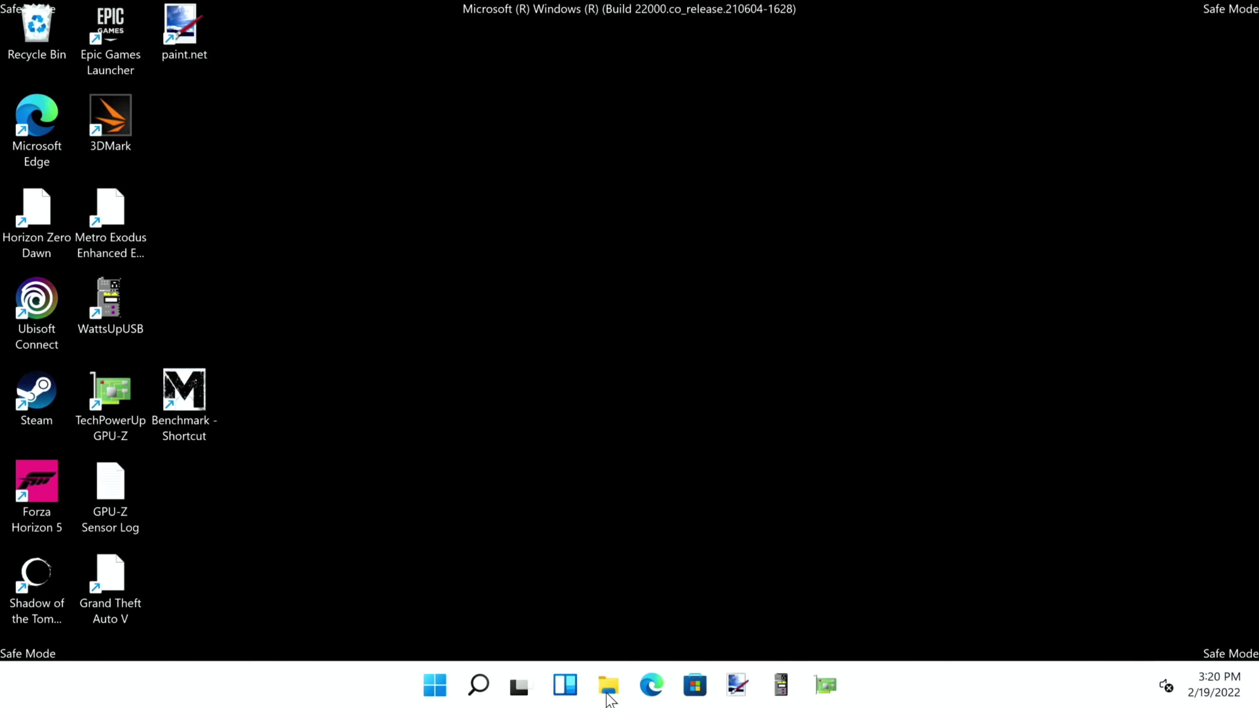
- Browse to C:\DDU\DDU v18.0.4.8 in File Explorer and run Display Driver Uninstaller
left_click(608, 685)
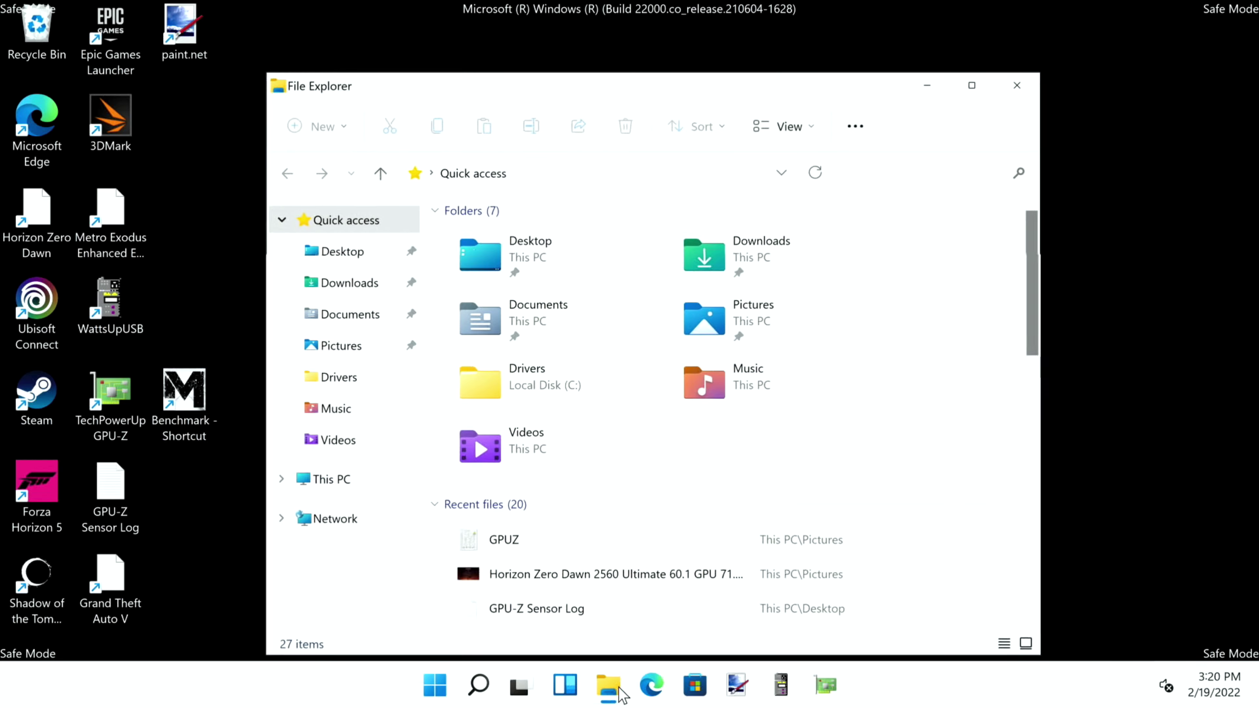
left_click(327, 486)
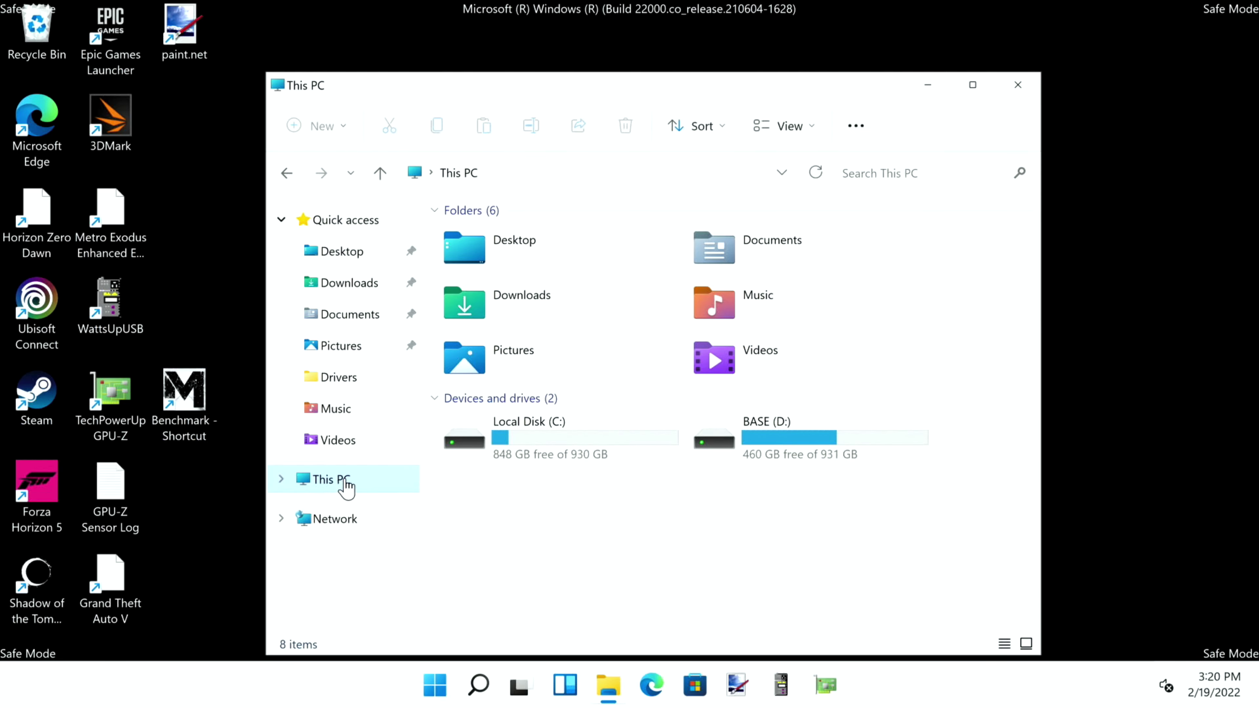
double_click(515, 444)
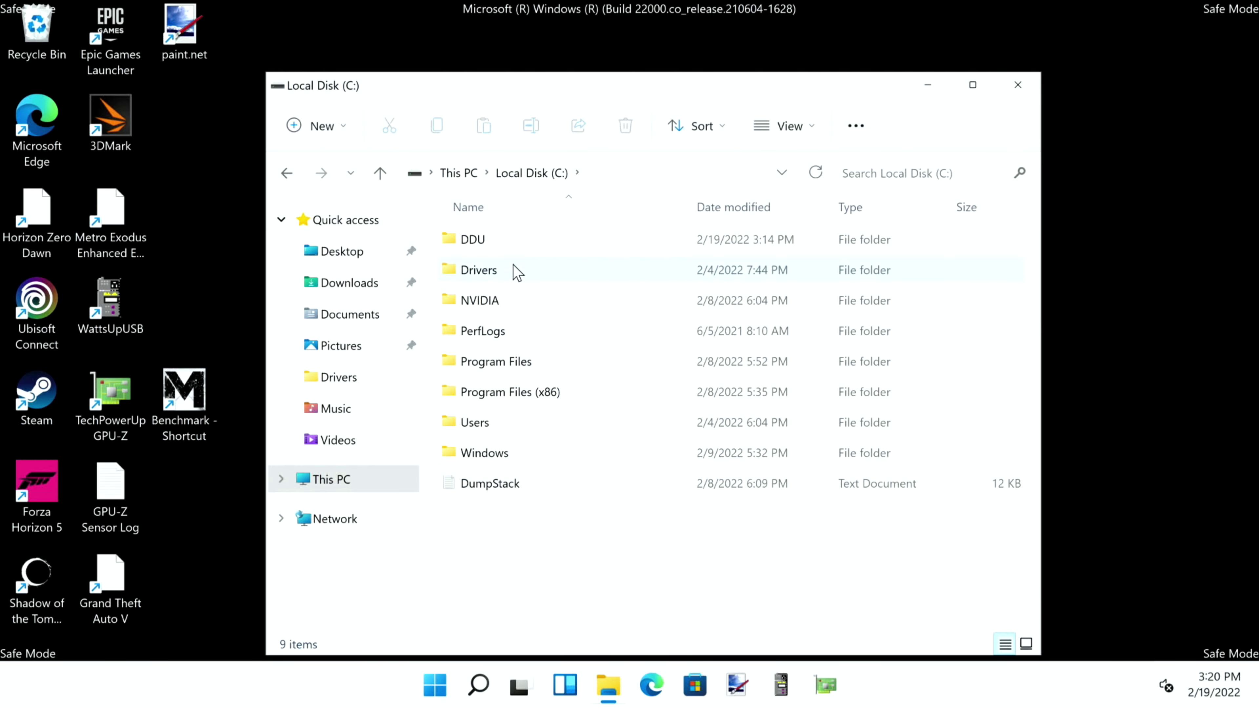
double_click(499, 247)
double_click(502, 248)
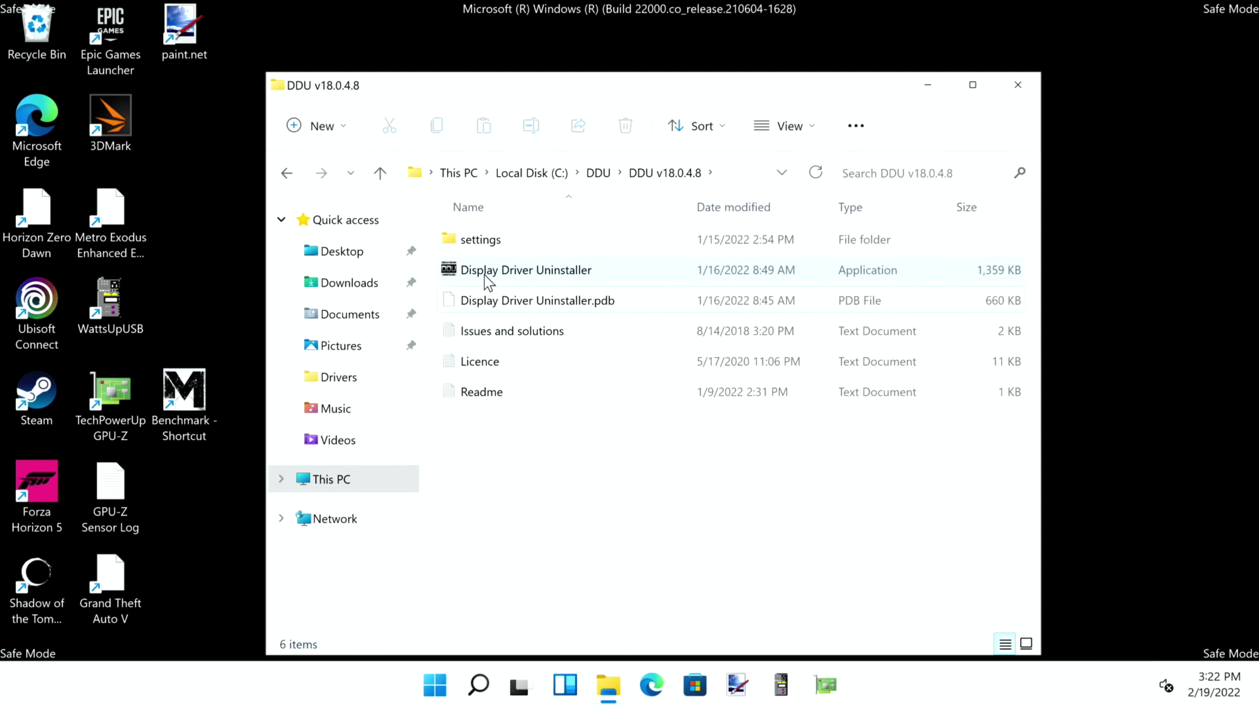
double_click(489, 273)
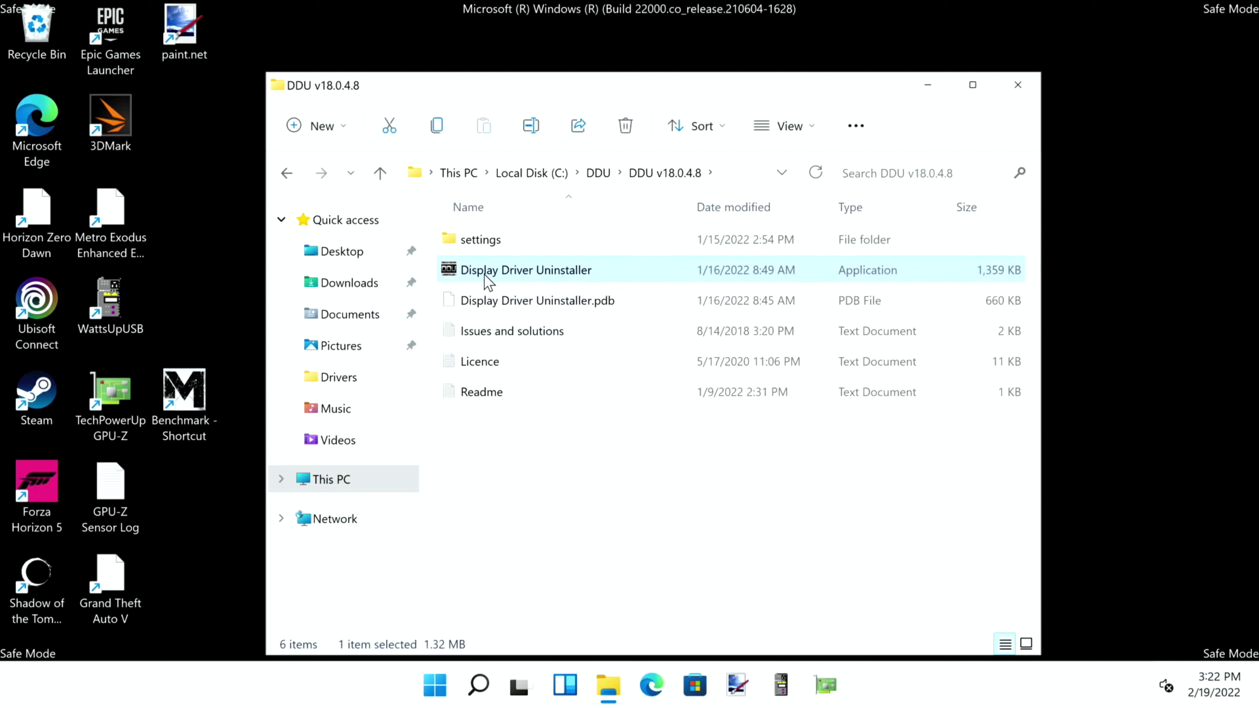
- Dismiss the first-launch notice and enable the AMD options, including AMDKMPFD and AMD Audio Bus removal
left_click(792, 467)
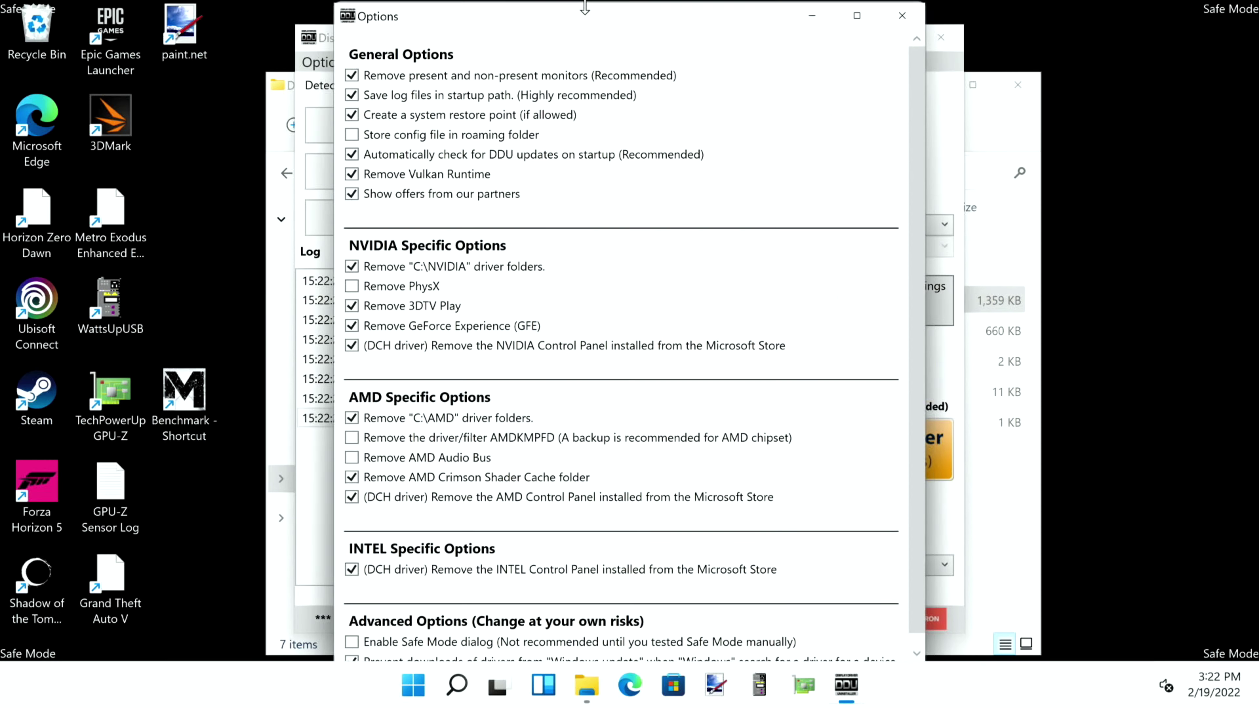
left_click_drag(589, 12, 590, 55)
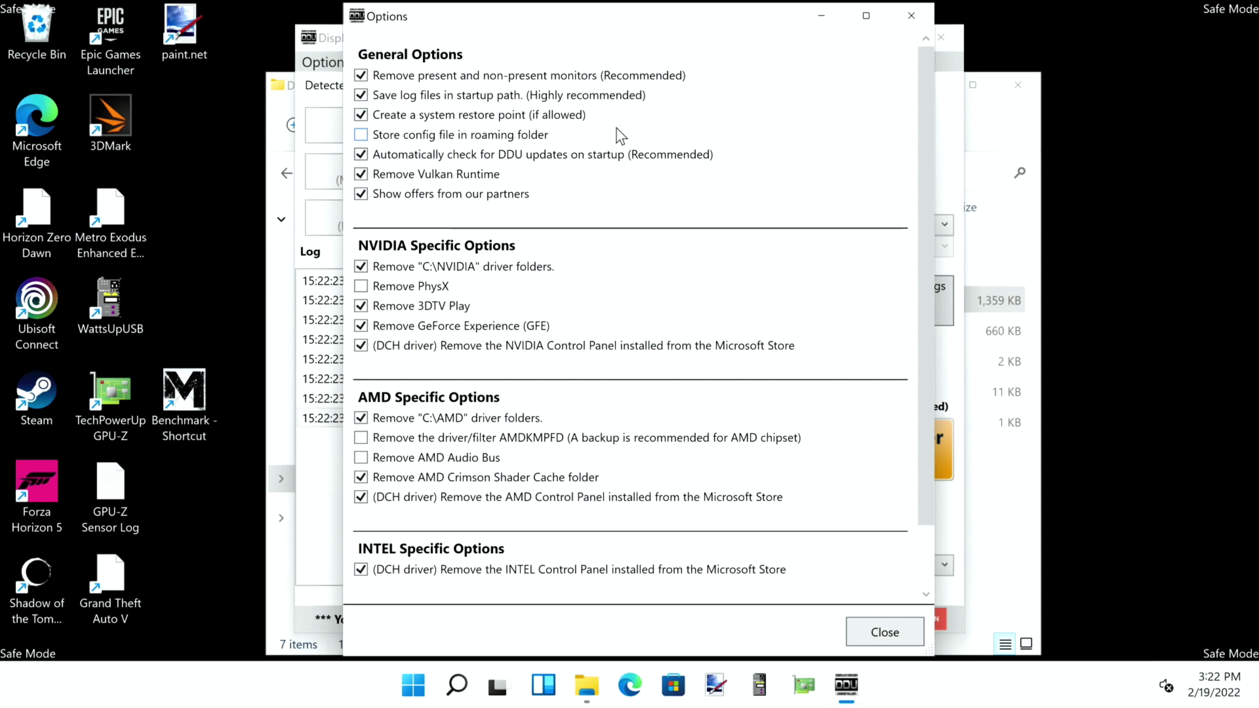
left_click(361, 418)
left_click(362, 476)
left_click(363, 496)
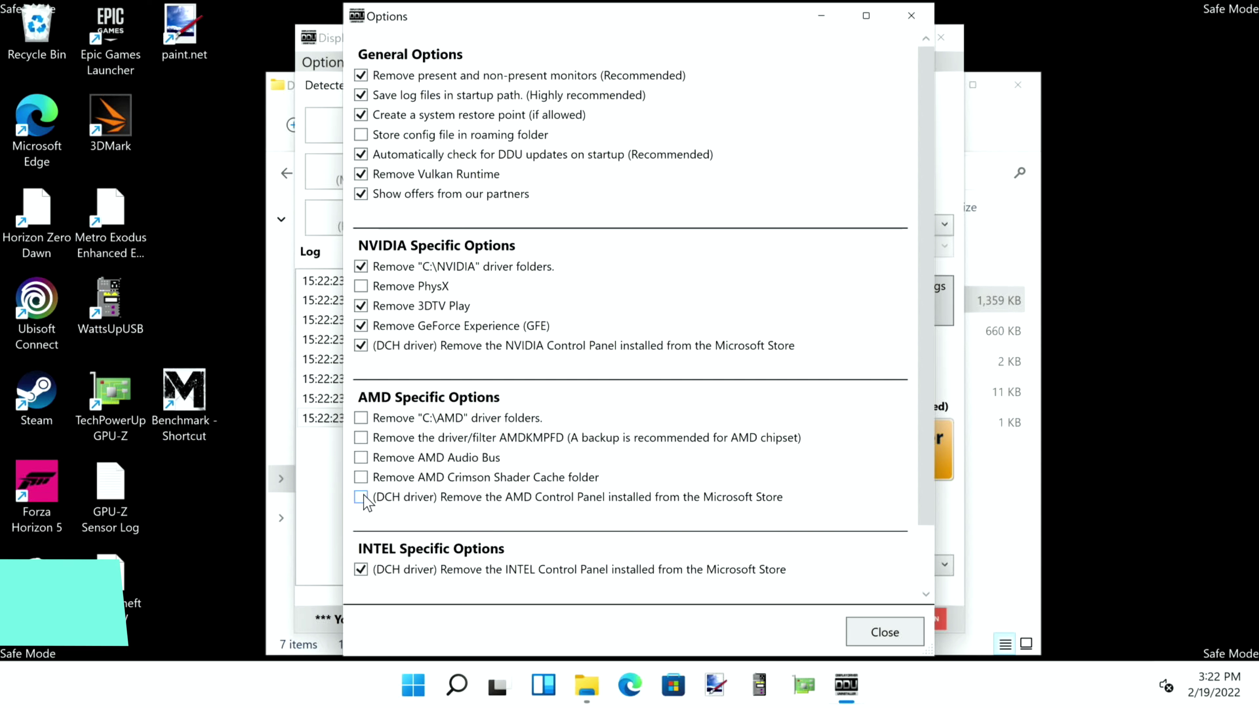
left_click(362, 497)
left_click(362, 477)
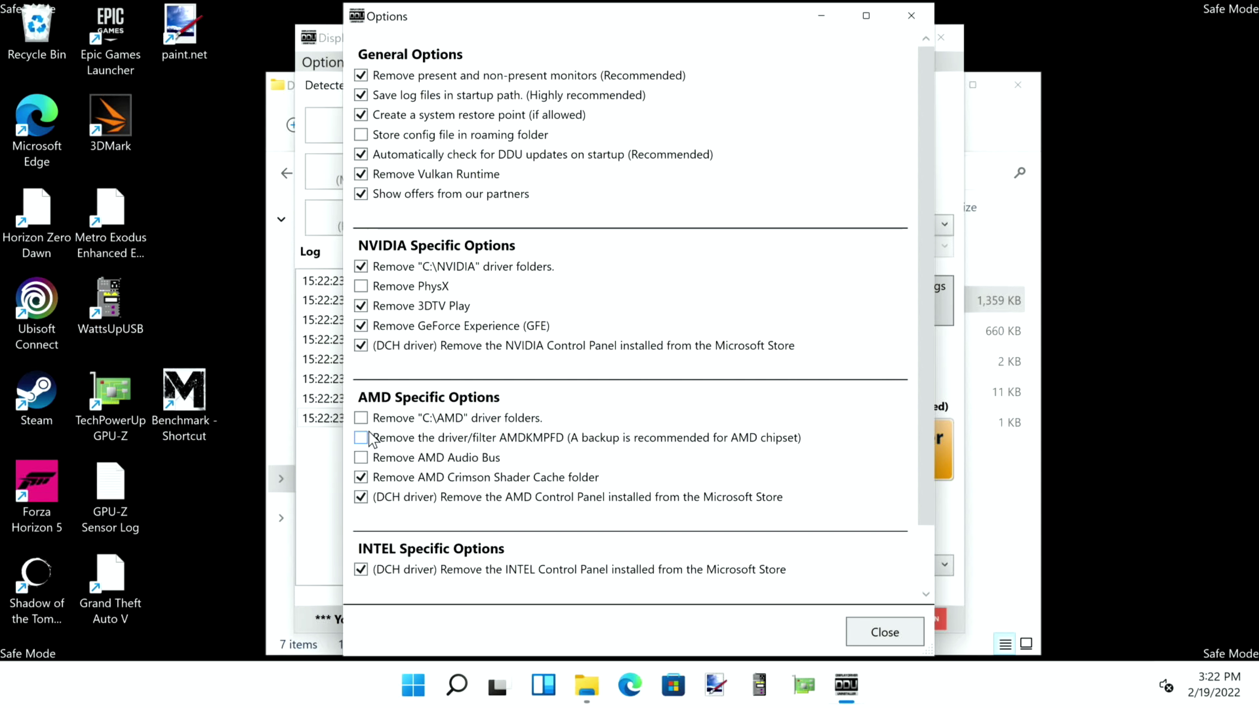
left_click(361, 437)
left_click(361, 457)
scroll(480, 350, "down", 3)
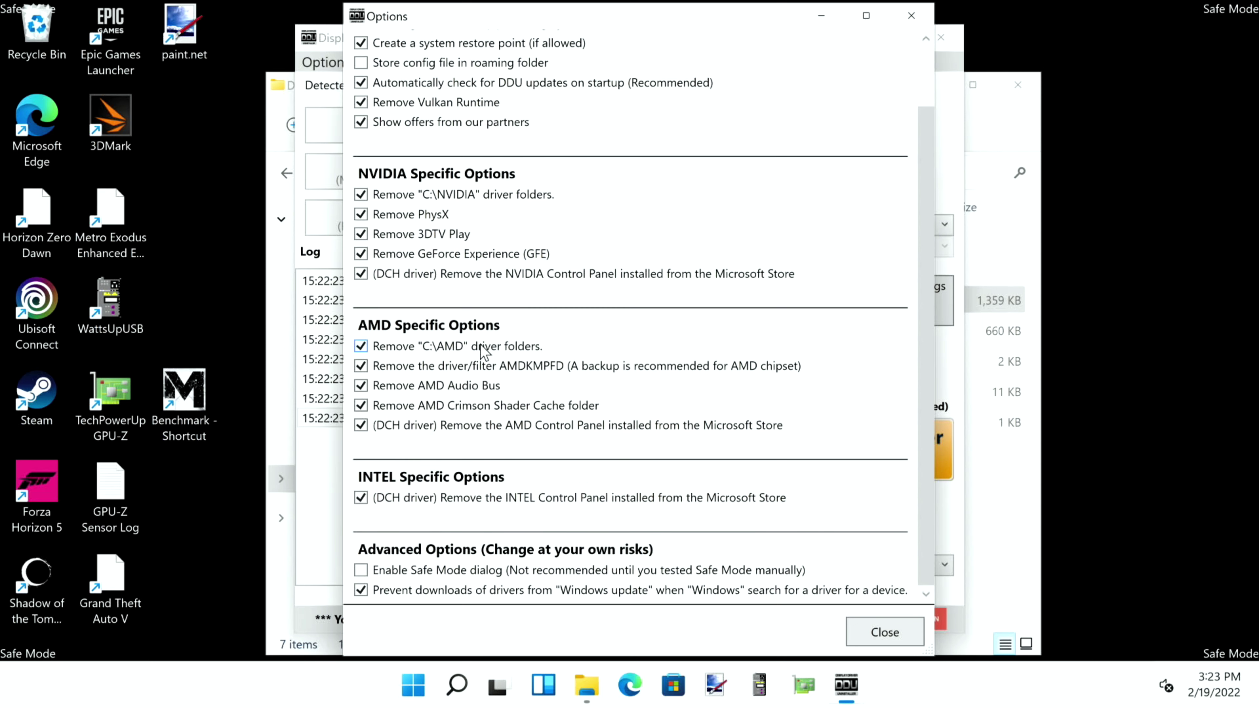
mouse_move(442, 610)
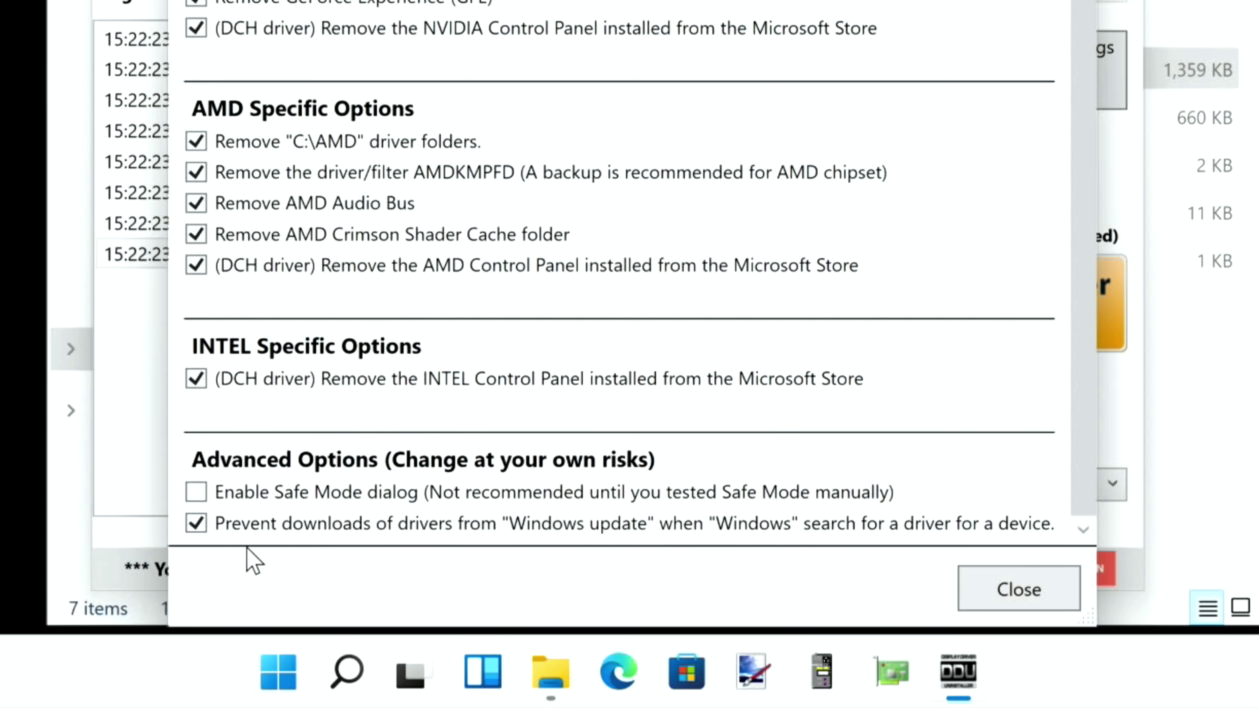
- Turn 'Prevent downloads of drivers from Windows update' off and back on, confirming both notices
left_click(199, 527)
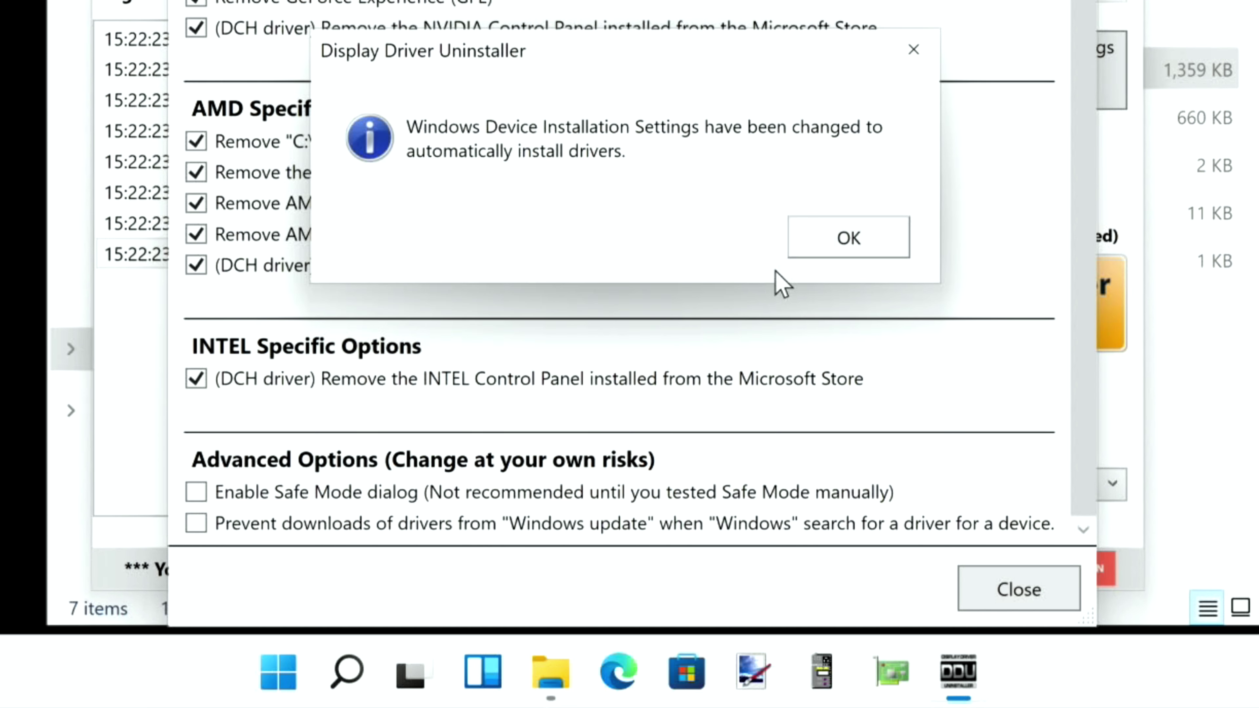
left_click(848, 238)
left_click(197, 524)
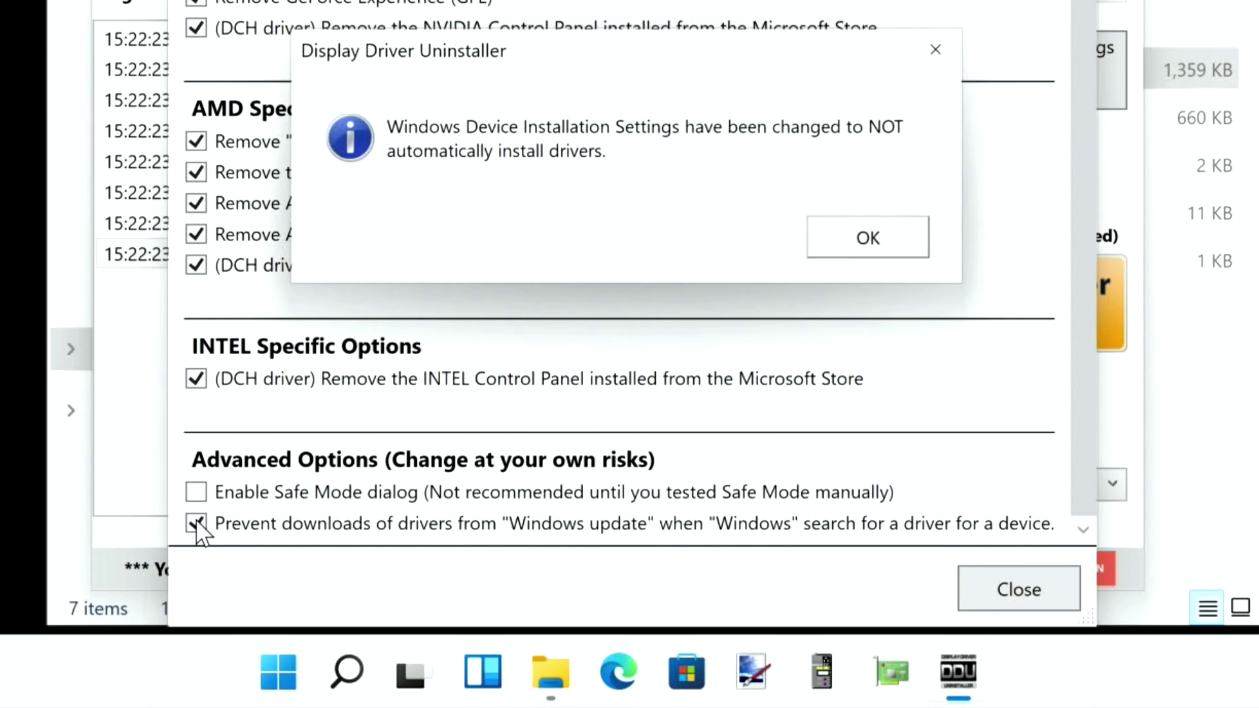
left_click(846, 240)
mouse_move(306, 538)
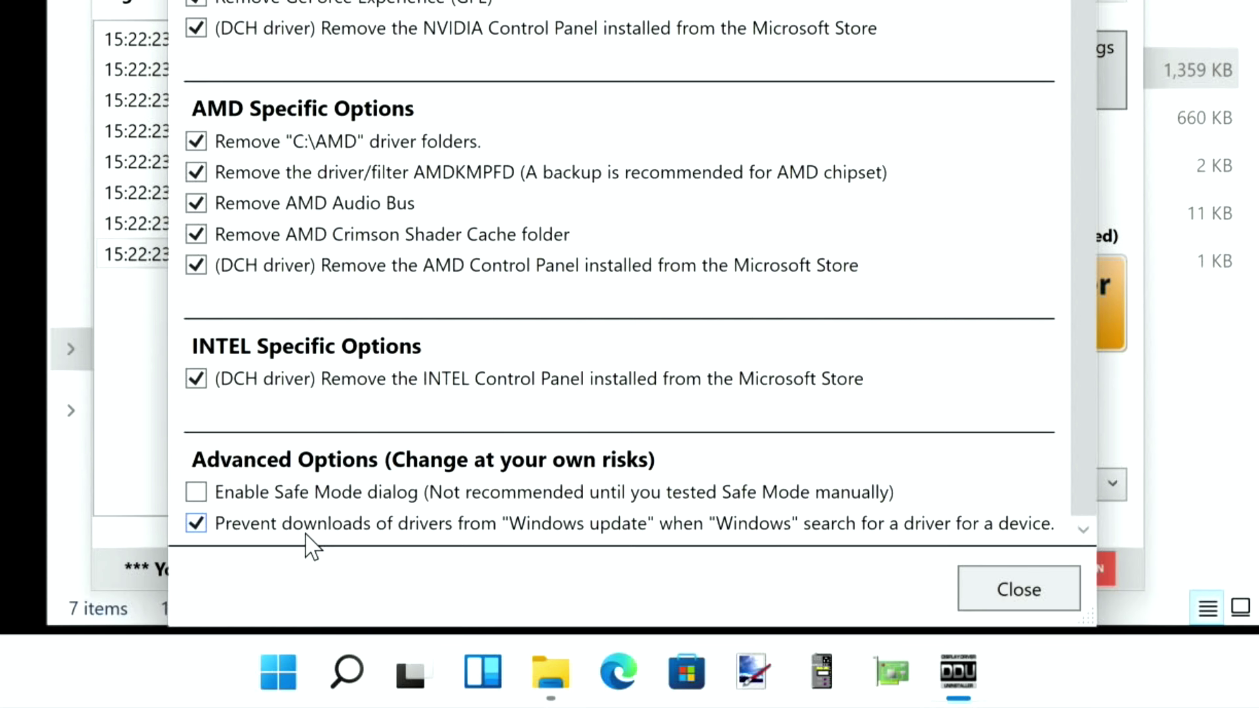
- Leave Options, select device type GPU with vendor NVIDIA, and run Clean and shutdown
left_click(1014, 589)
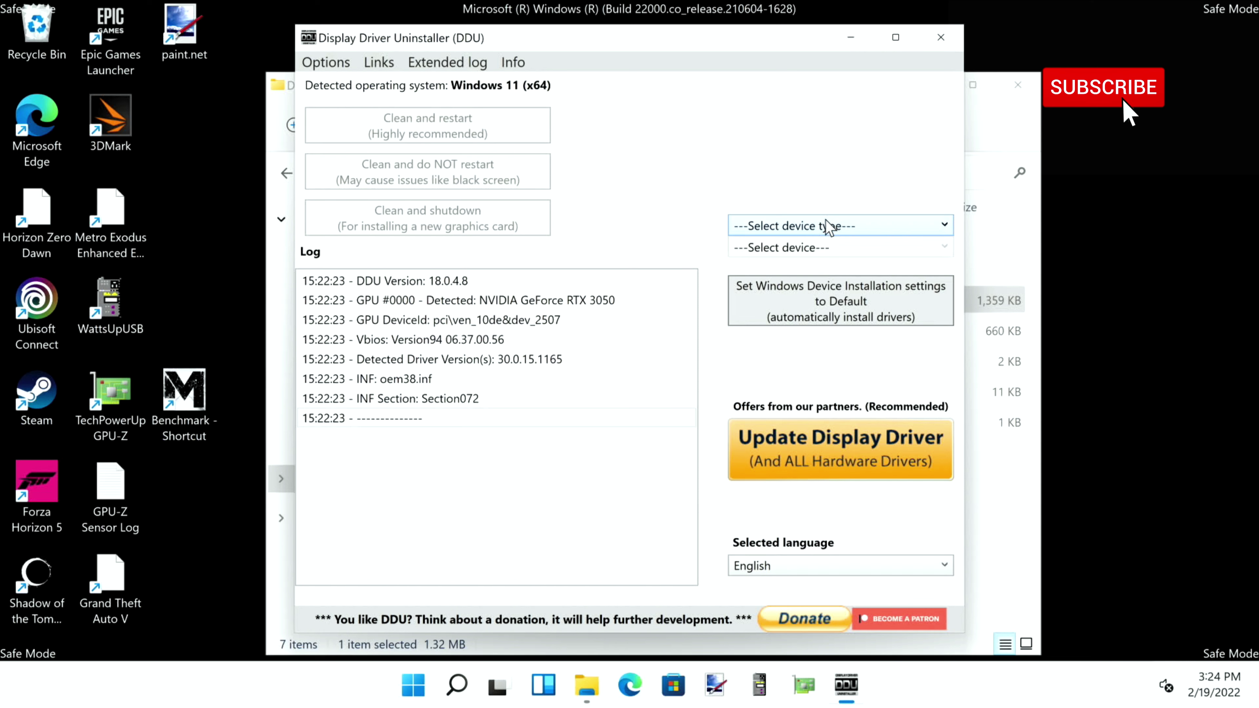
left_click(842, 227)
left_click(762, 288)
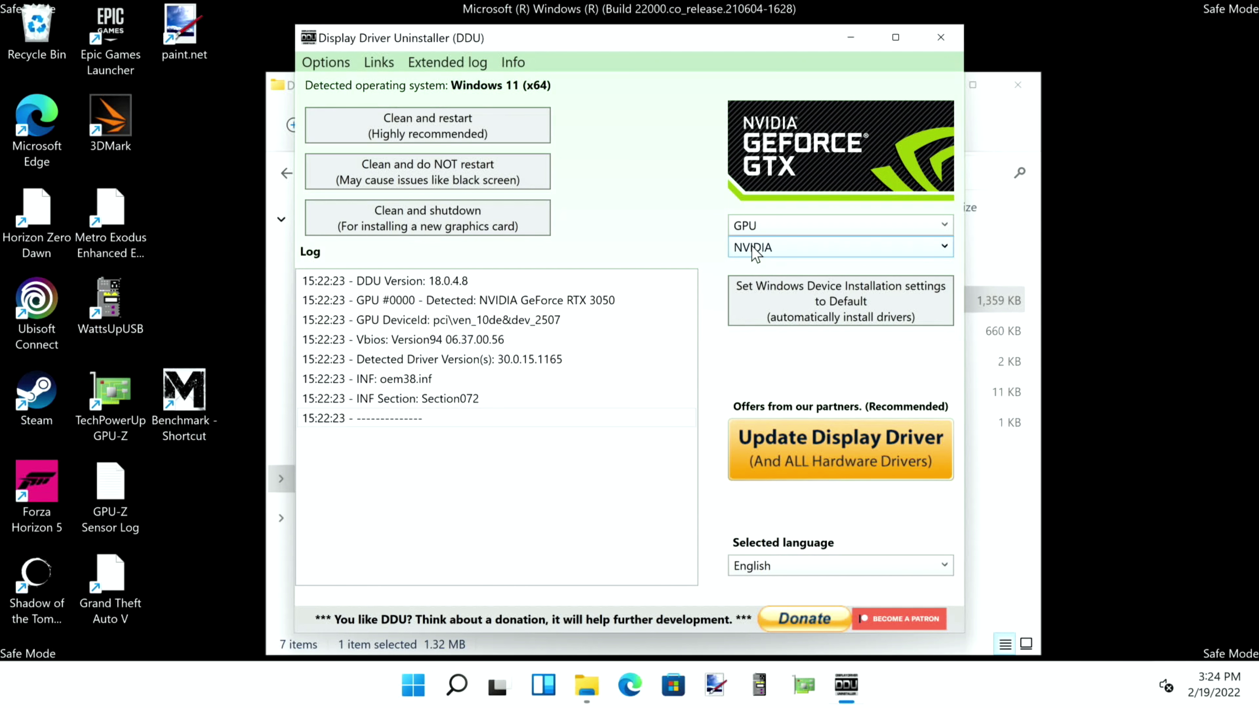
left_click(781, 247)
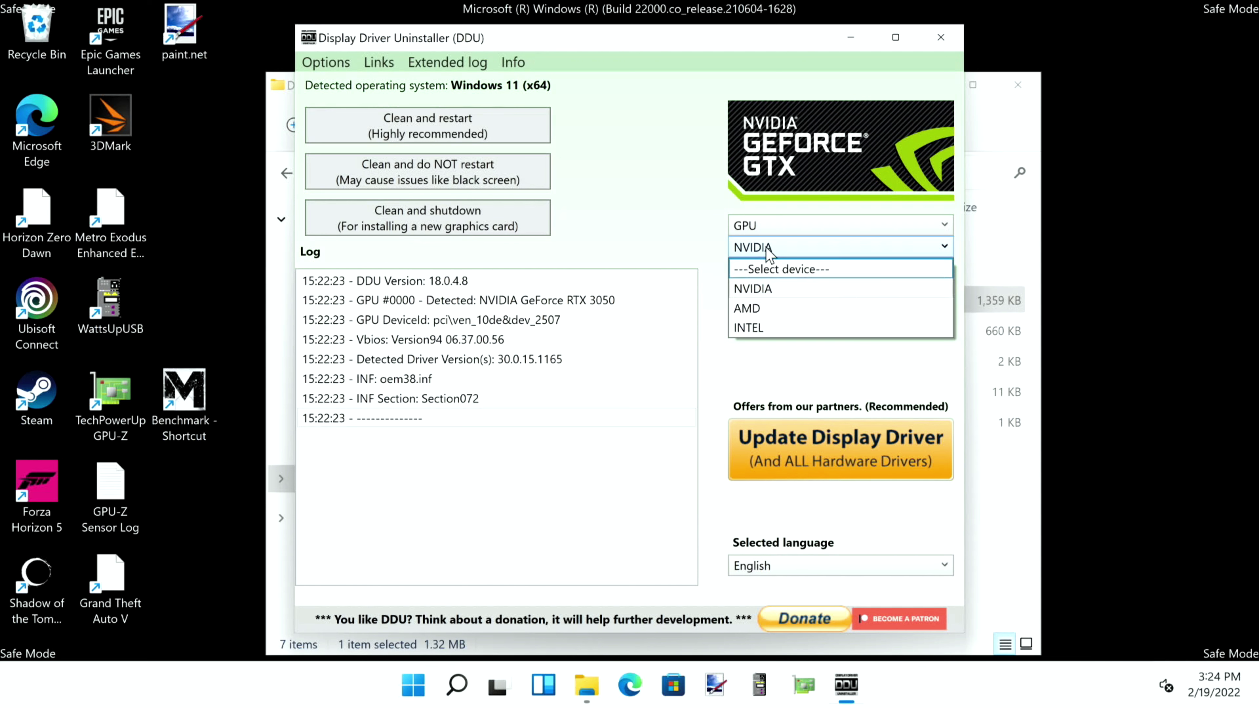
left_click(762, 288)
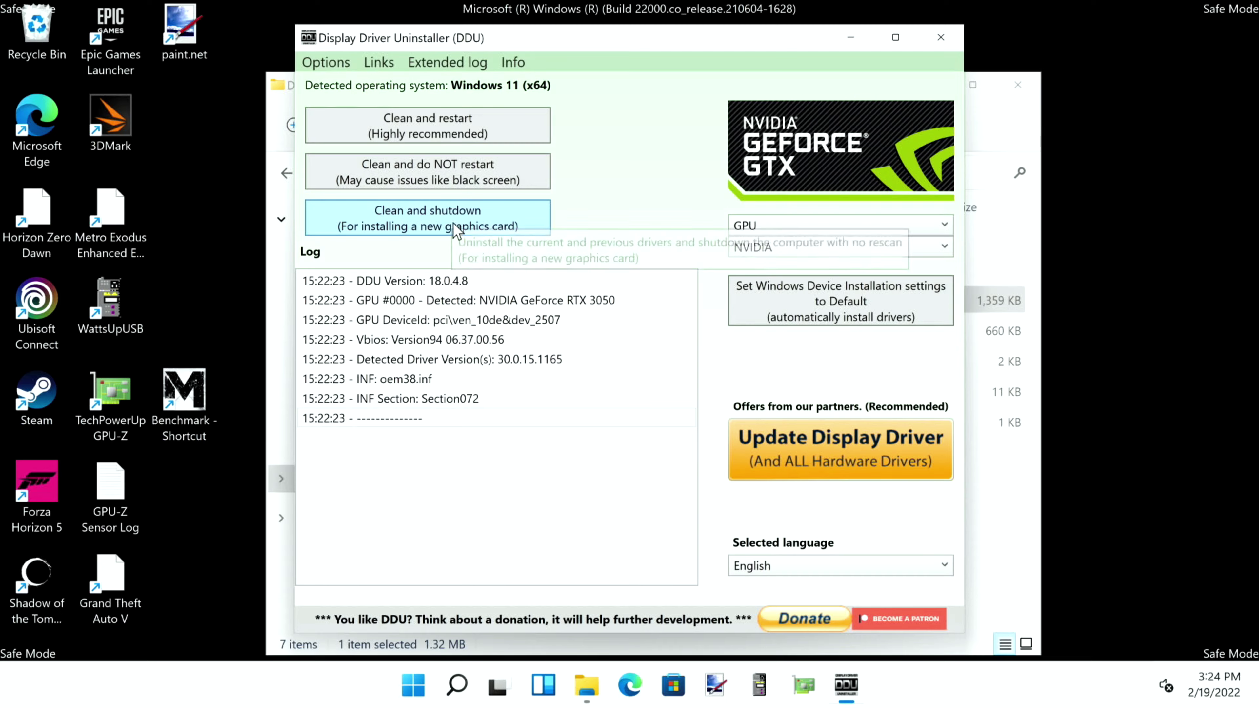
left_click(454, 226)
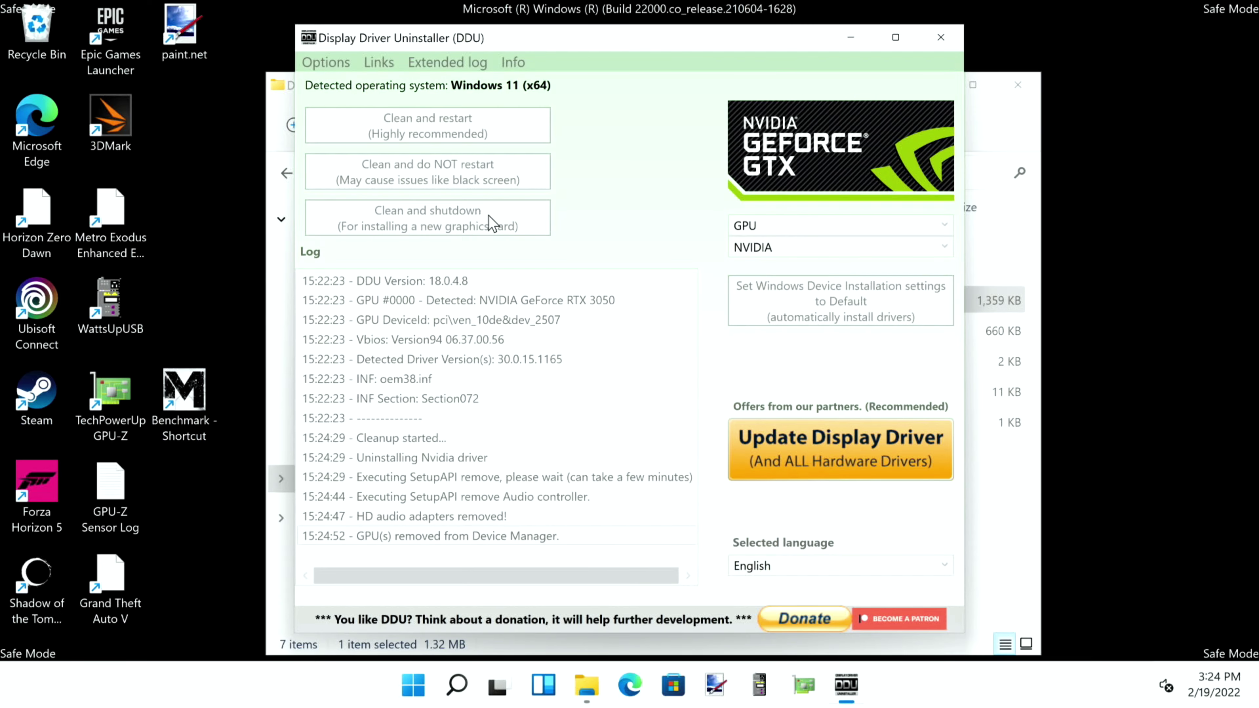
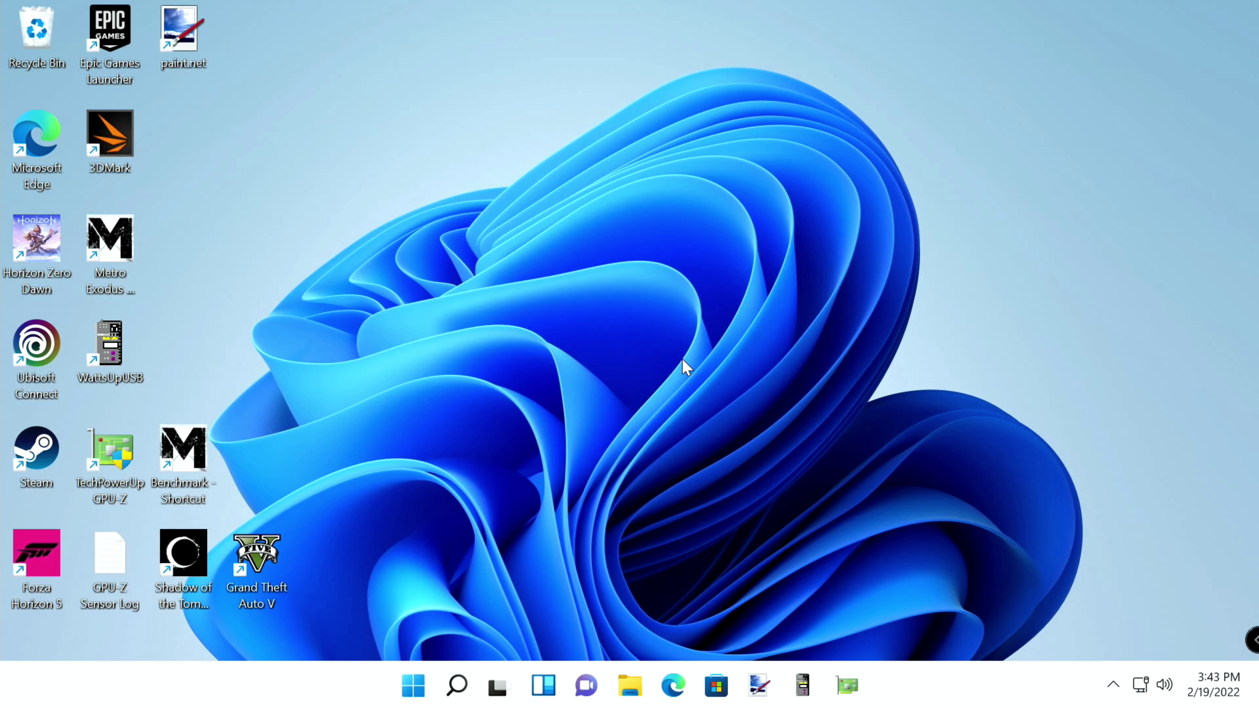
- Launch the Radeon Software Adrenalin 2020 22.2.2 driver package from the Downloads folder
left_click(630, 686)
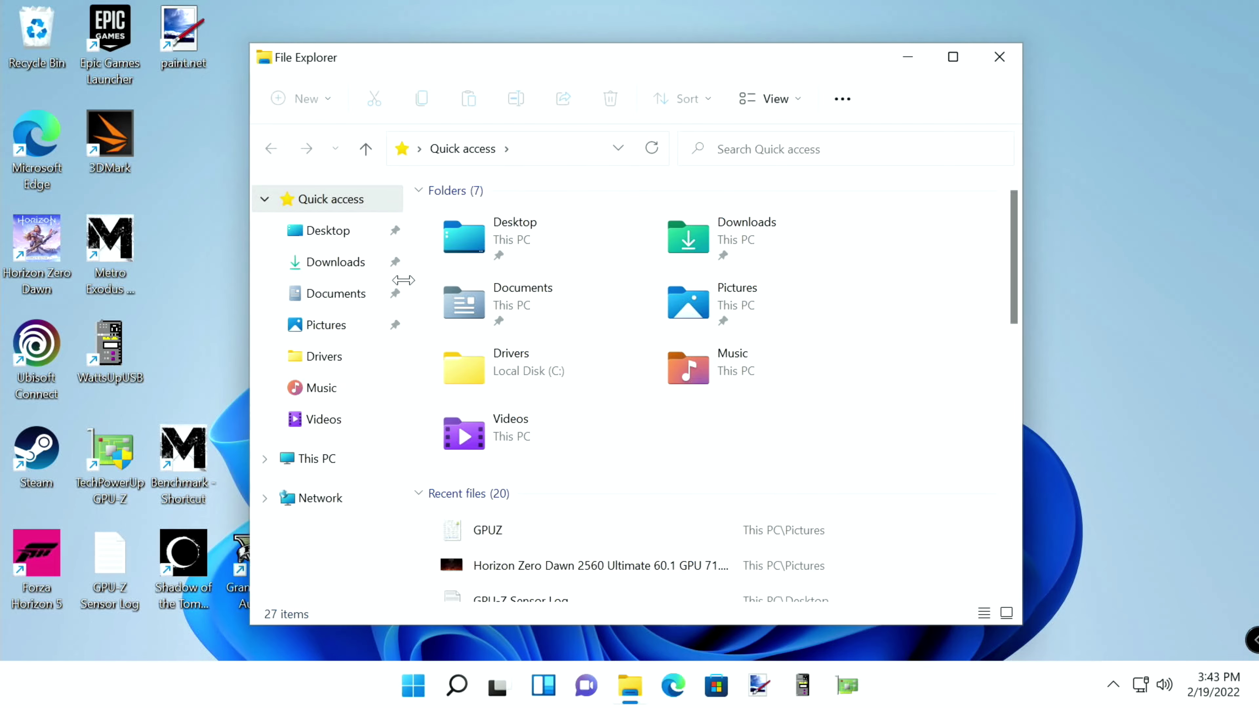
left_click(335, 262)
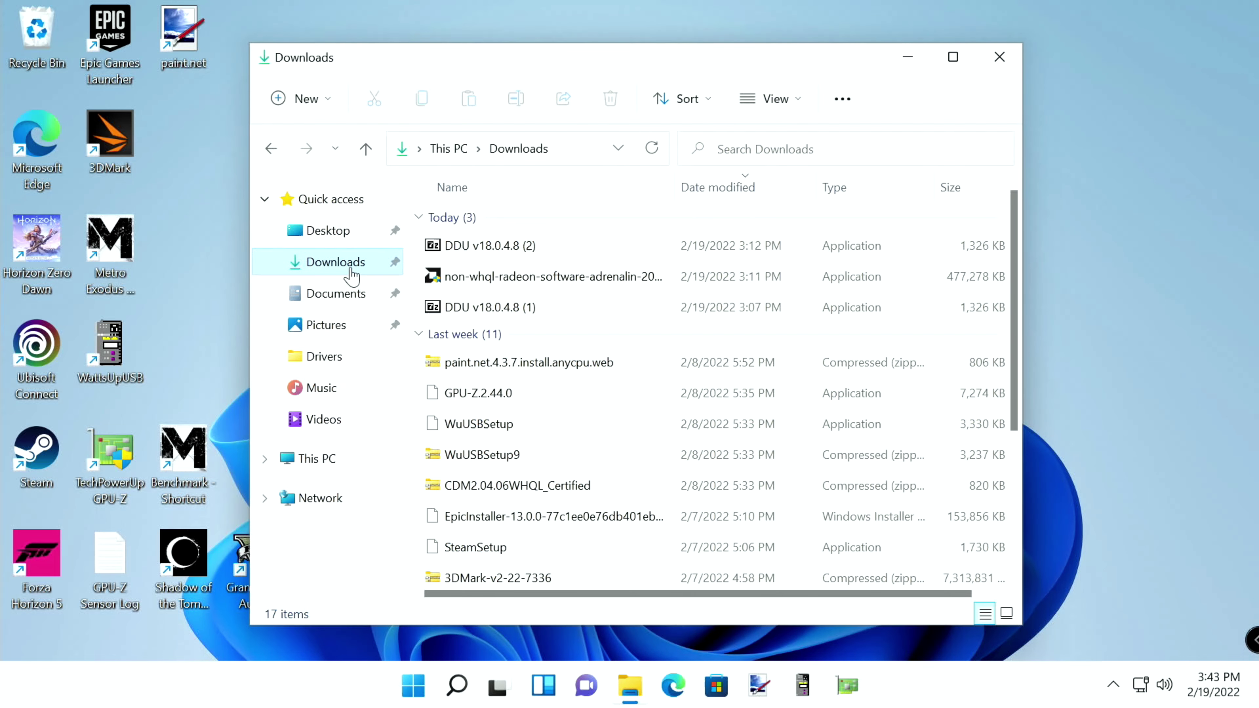
left_click(478, 280)
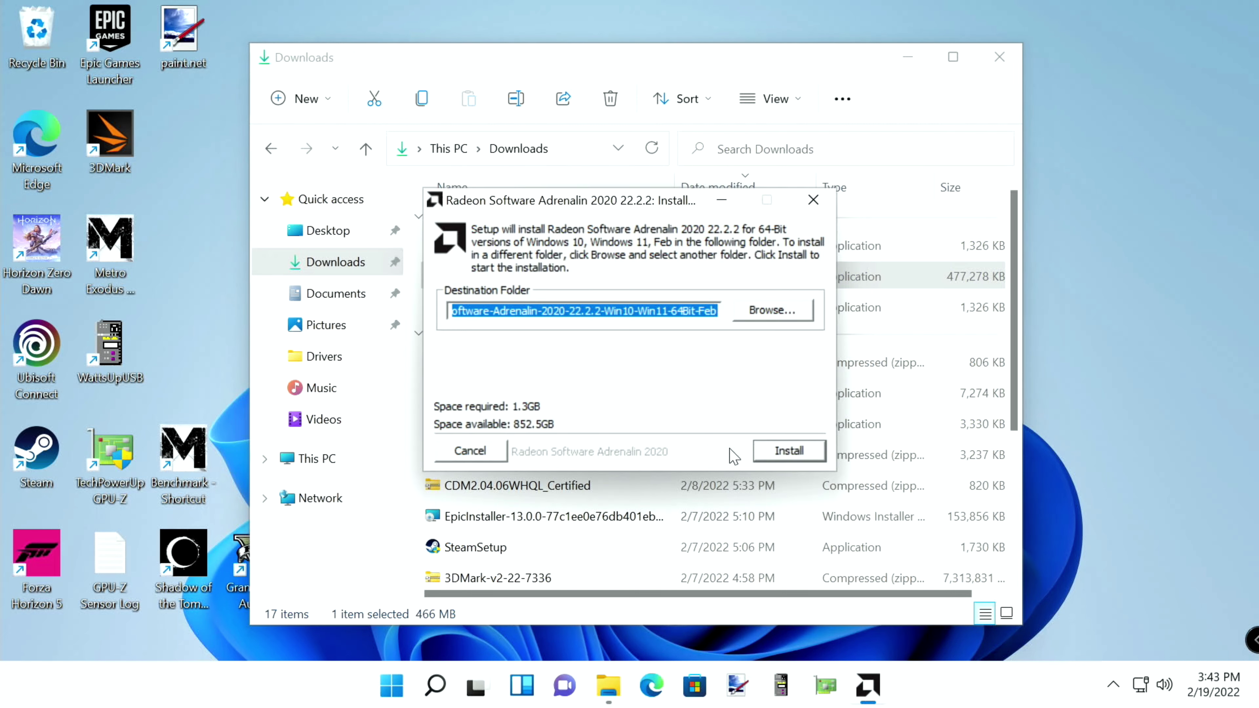
- Extract the 22.2.2 driver files and reveal the installer's Additional Options
left_click(775, 453)
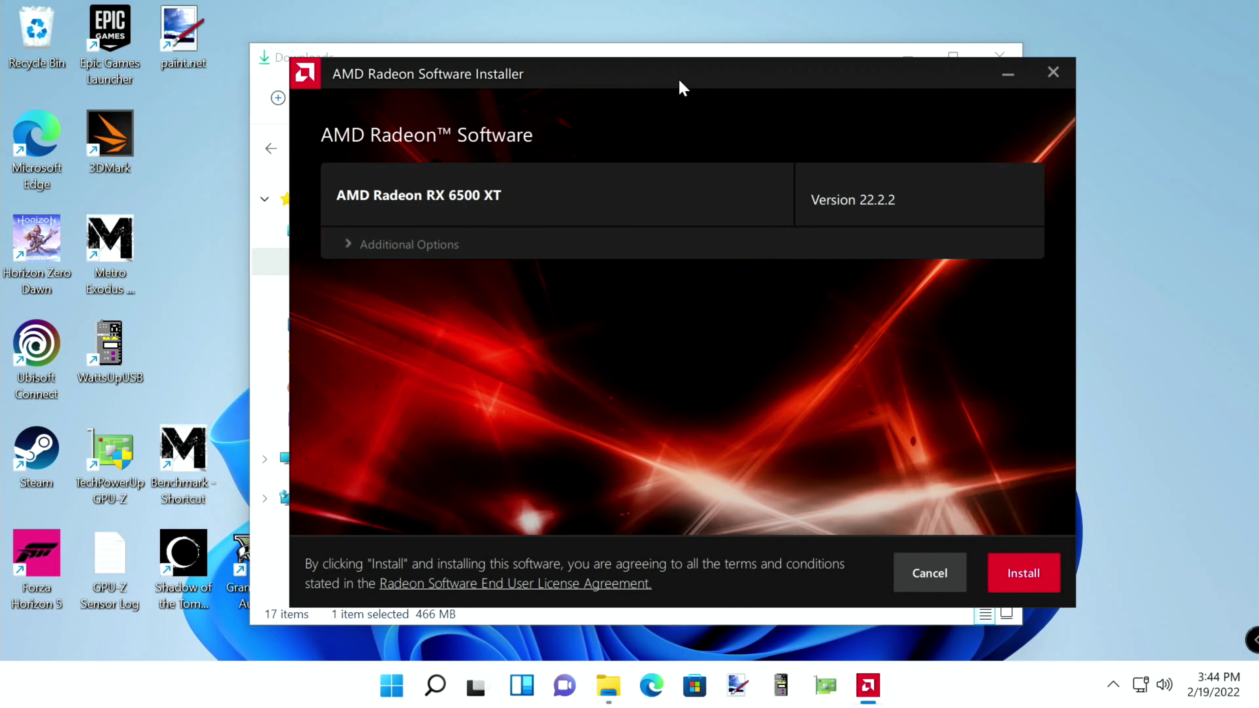
left_click(347, 244)
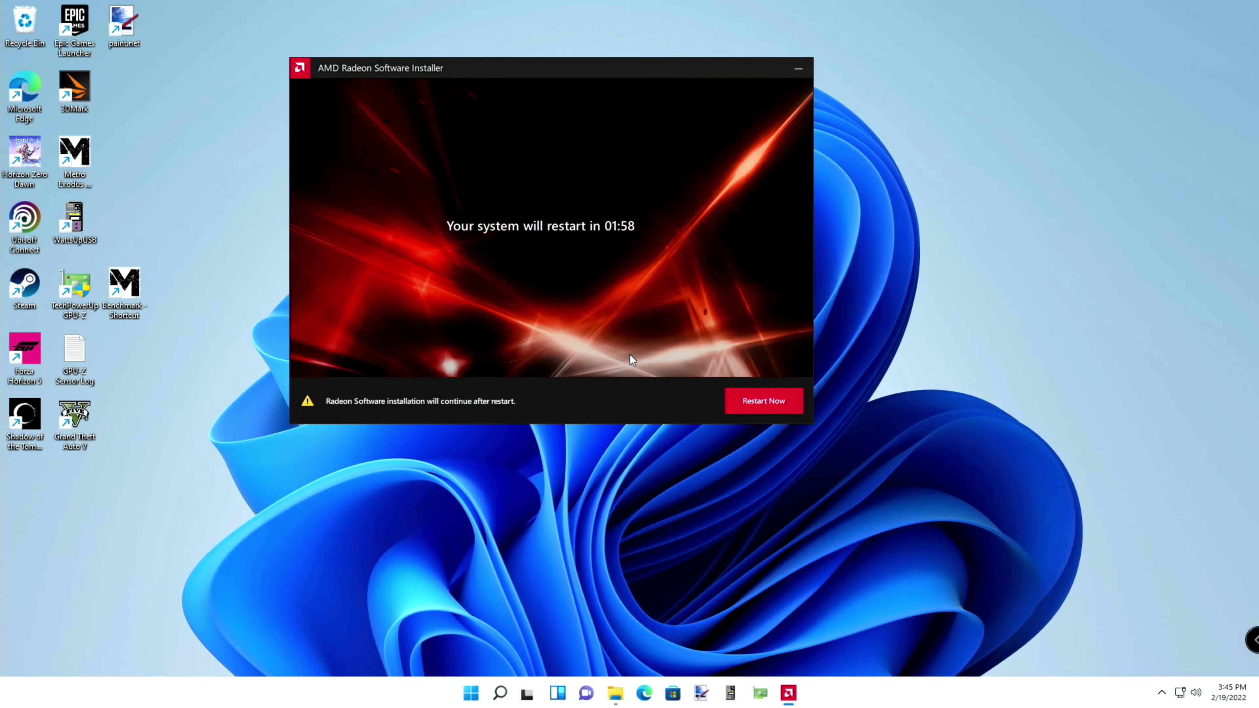
- Restart the computer now so the Radeon driver installation completes
left_click(763, 400)
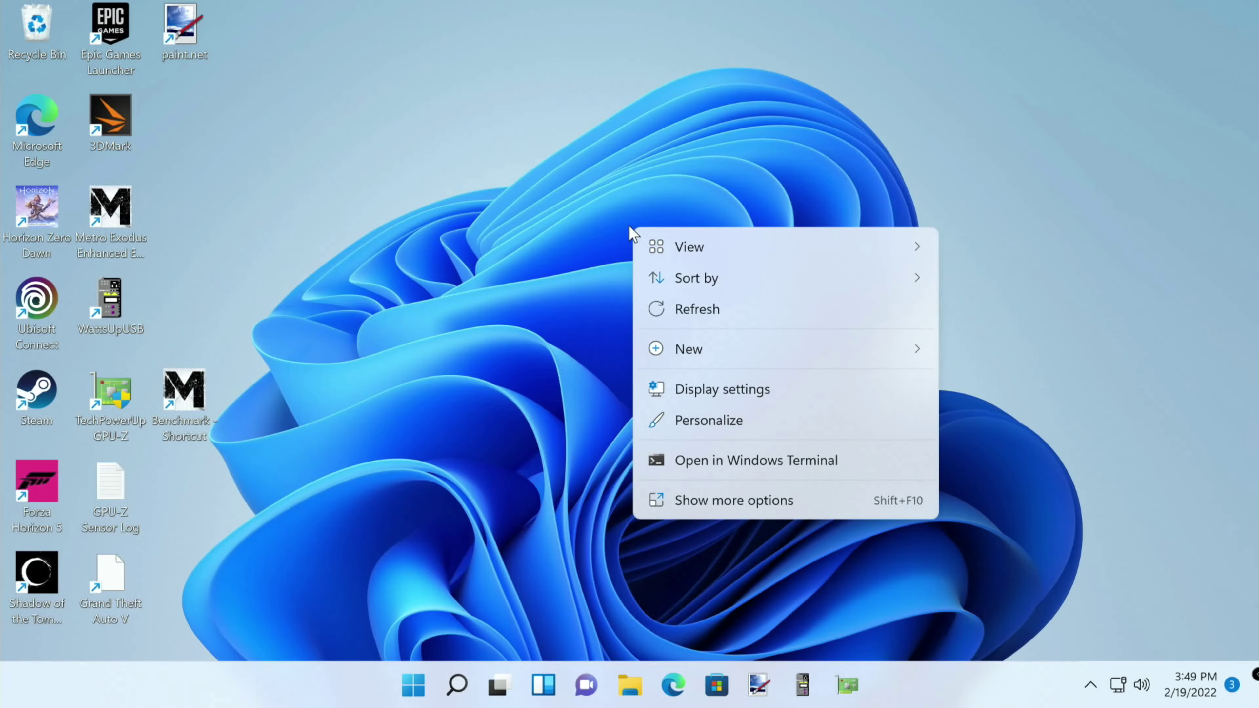
- Launch AMD Radeon Software from the desktop menu and search 'hdcp' to show HDCP Support
left_click(685, 500)
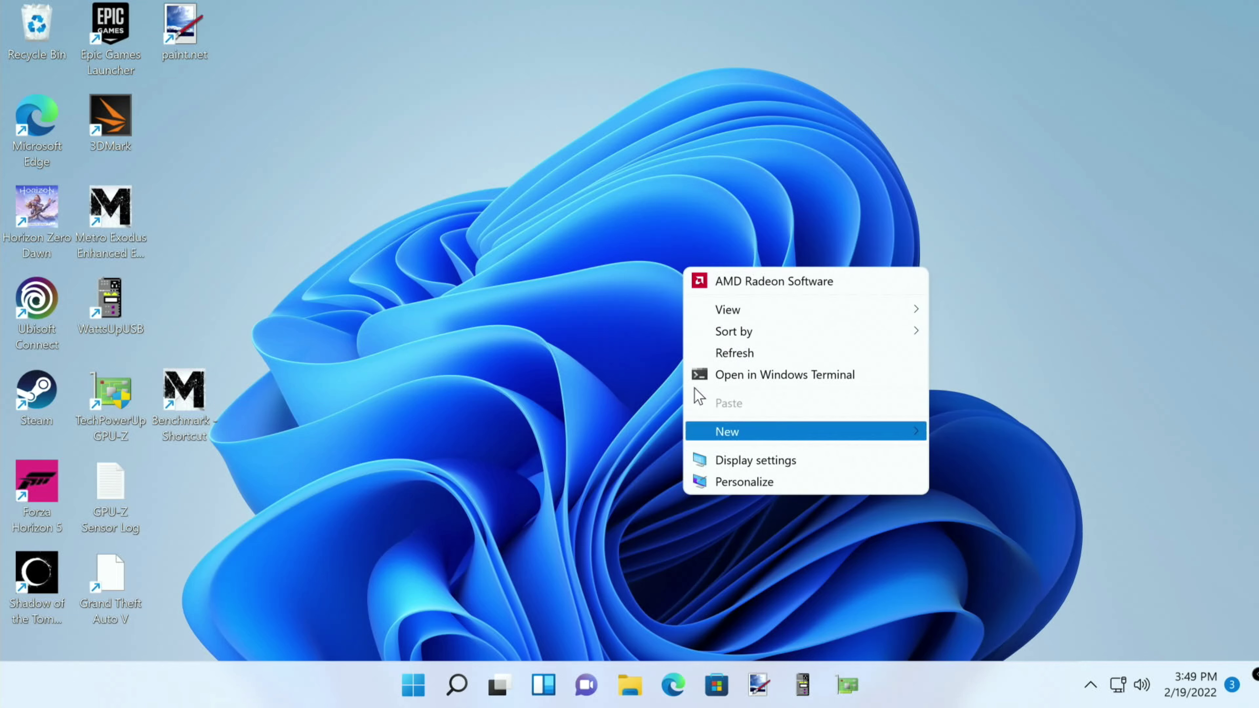
left_click(827, 284)
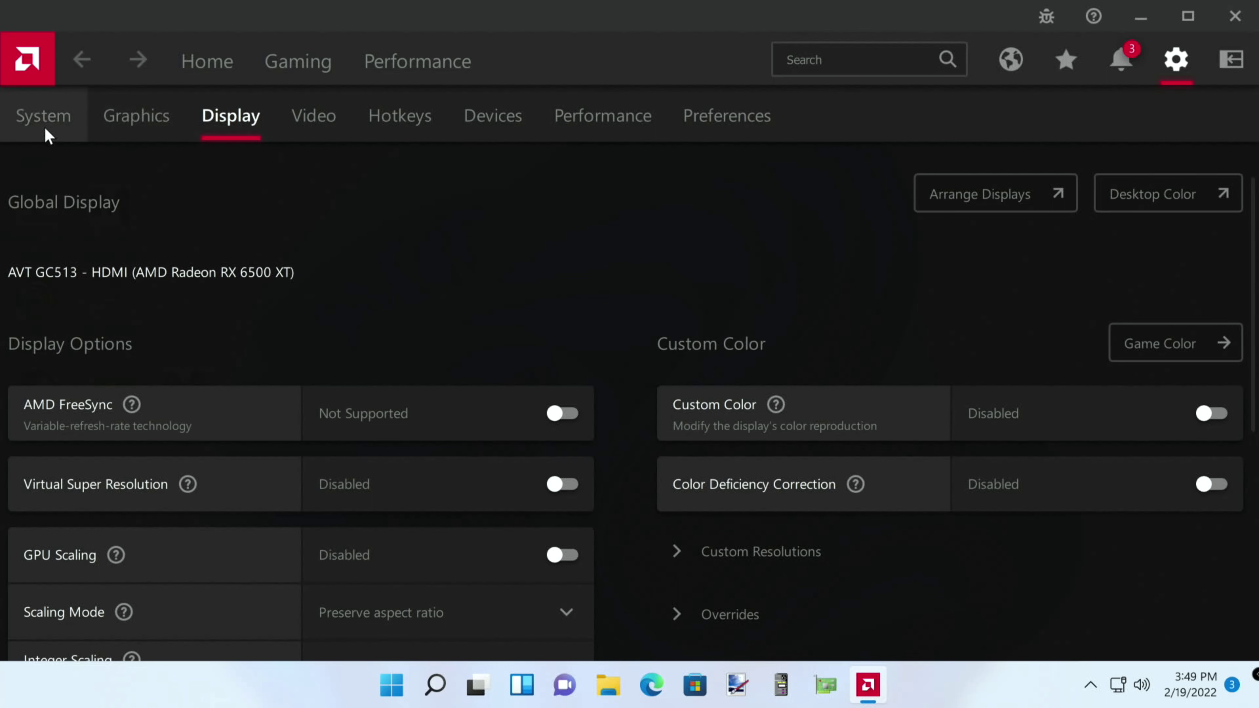
left_click(828, 64)
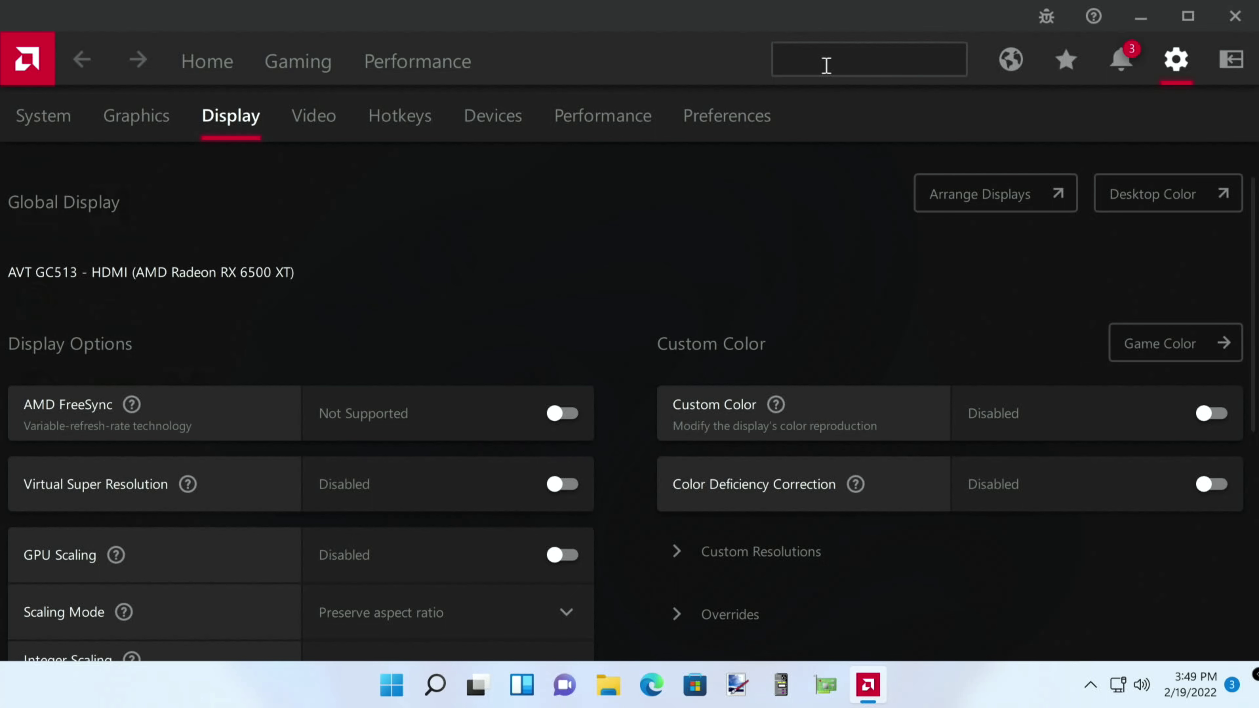
type("hdcp")
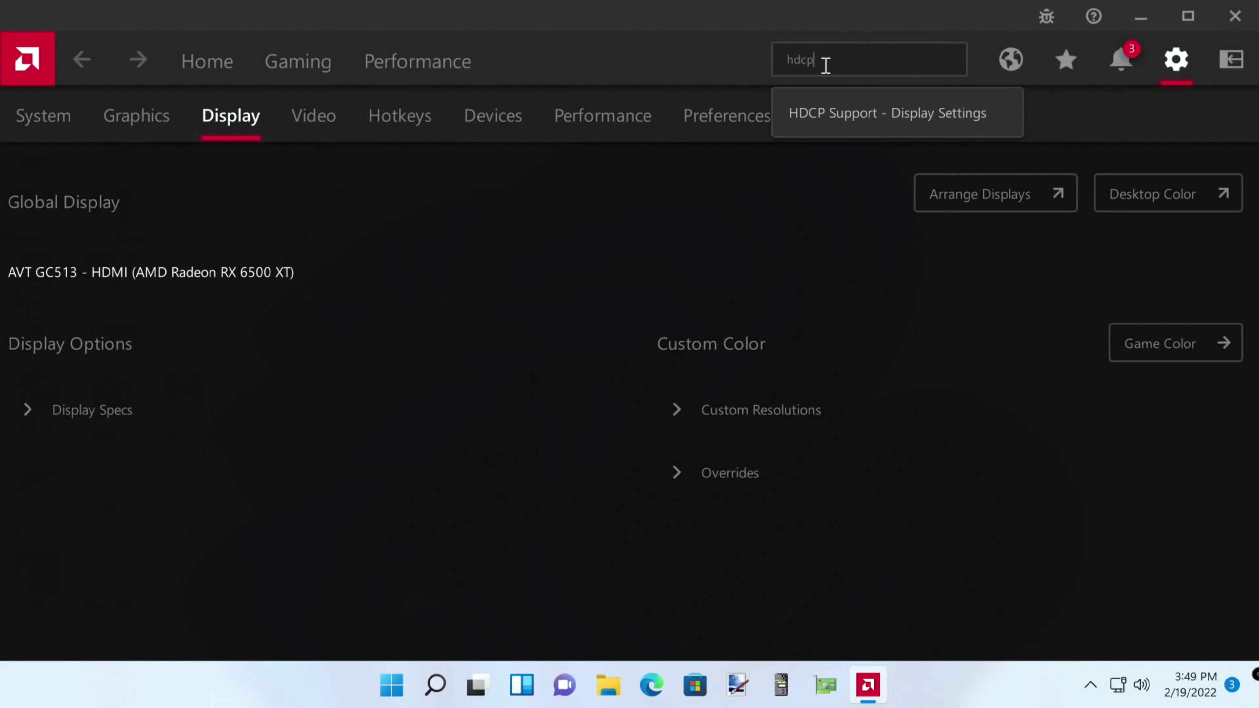
left_click(901, 122)
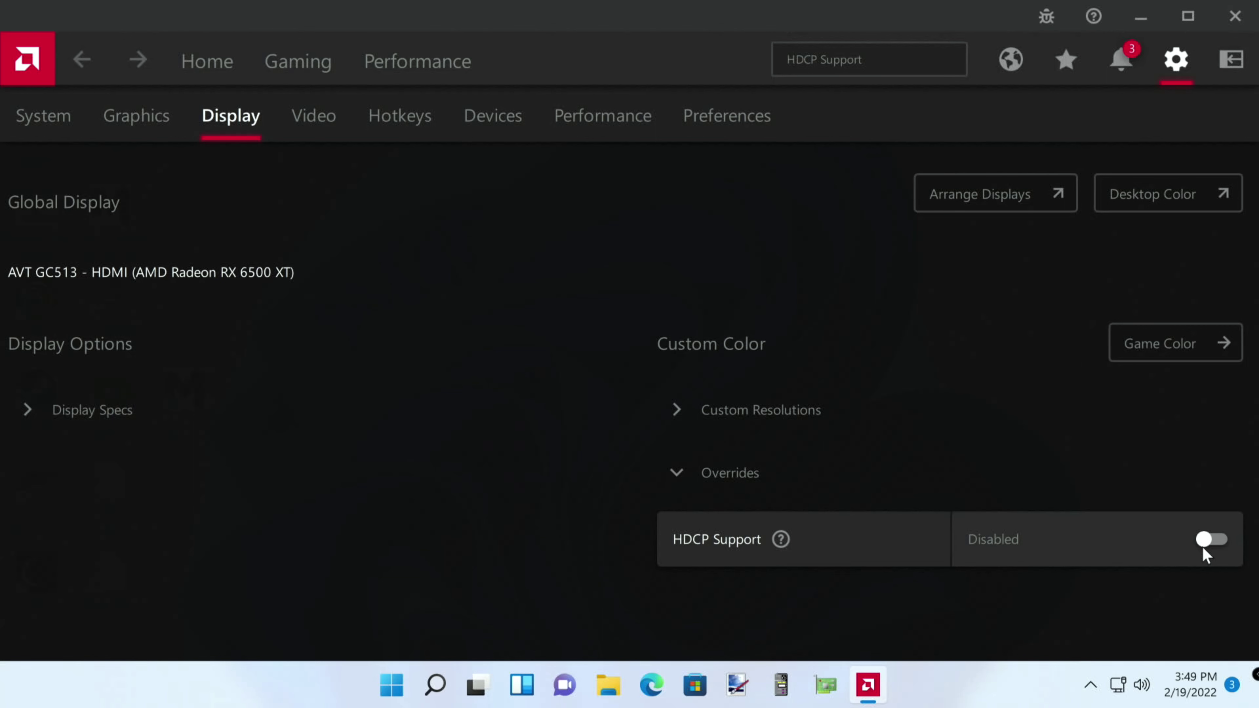
- Check for updates on the Home dashboard, confirming driver 22.2.2 is Up To Date
left_click(215, 67)
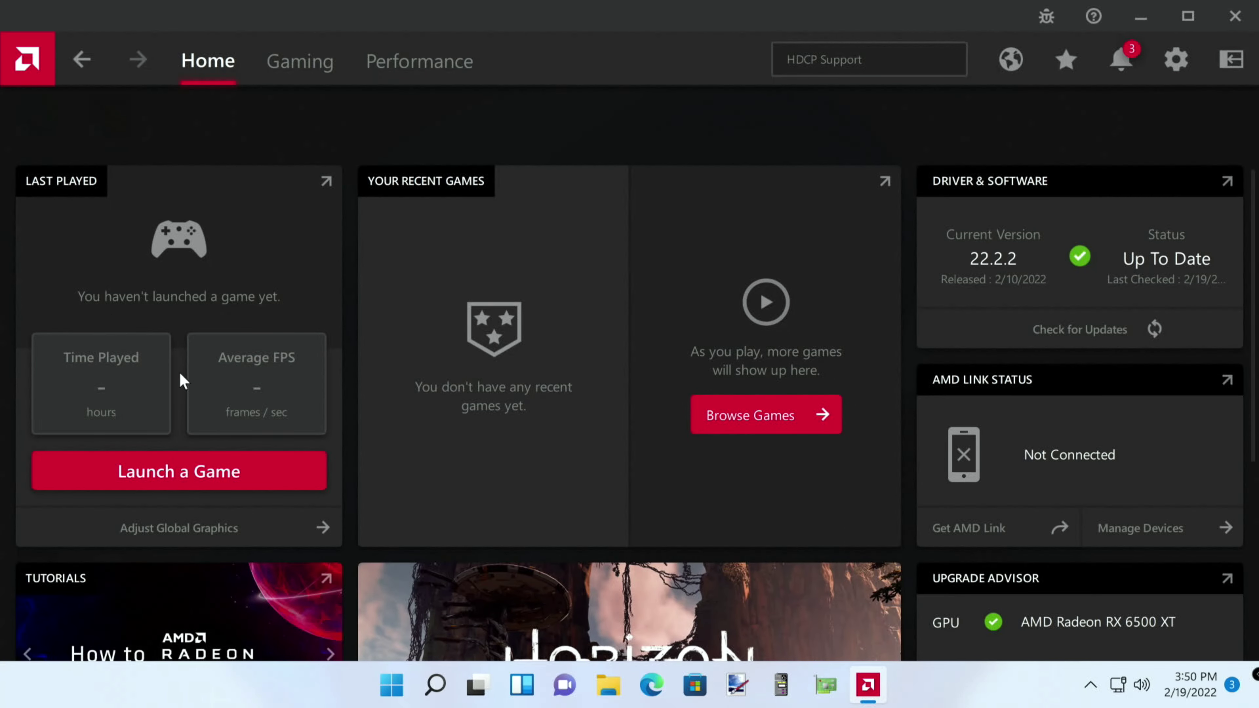
scroll(188, 369, "down", 5)
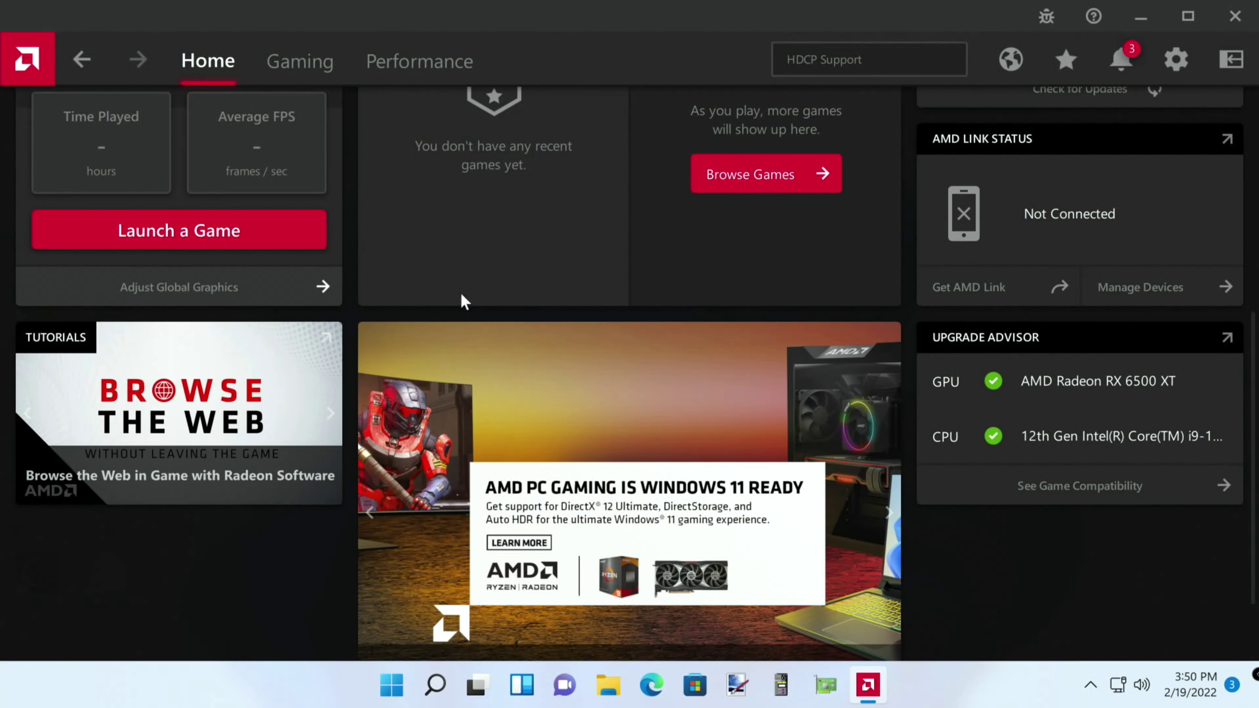
scroll(555, 294, "up", 3)
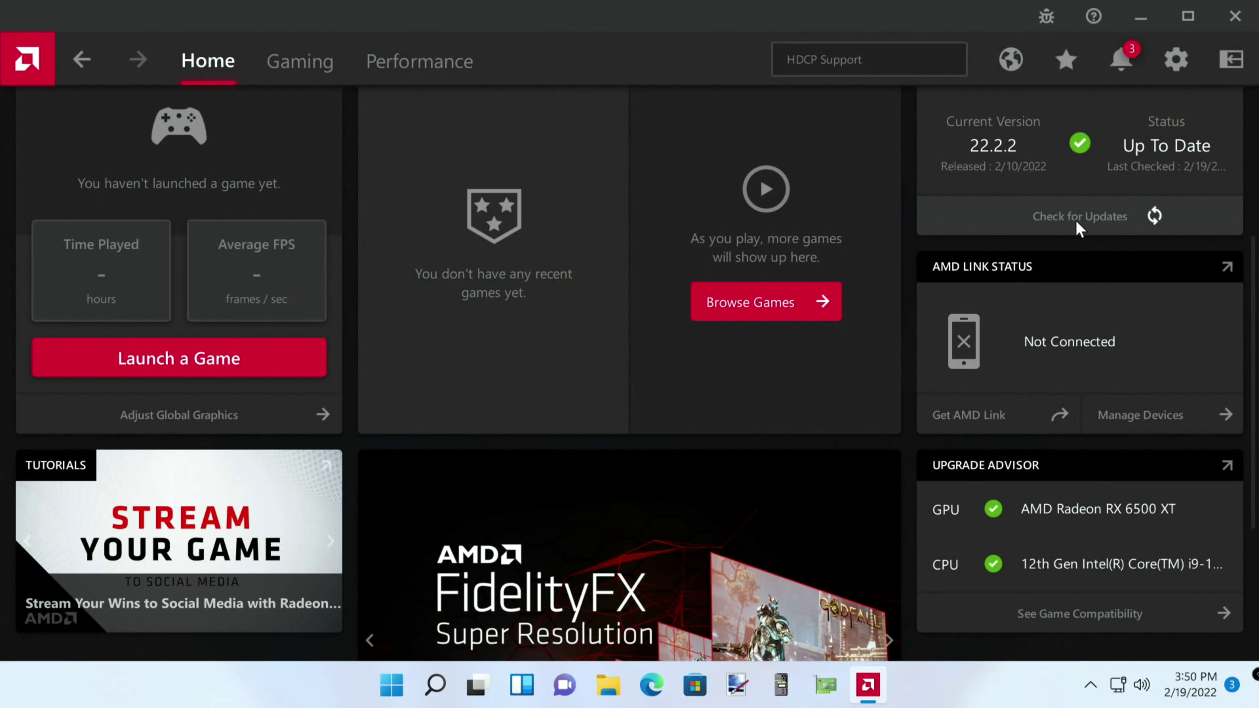
left_click(1076, 220)
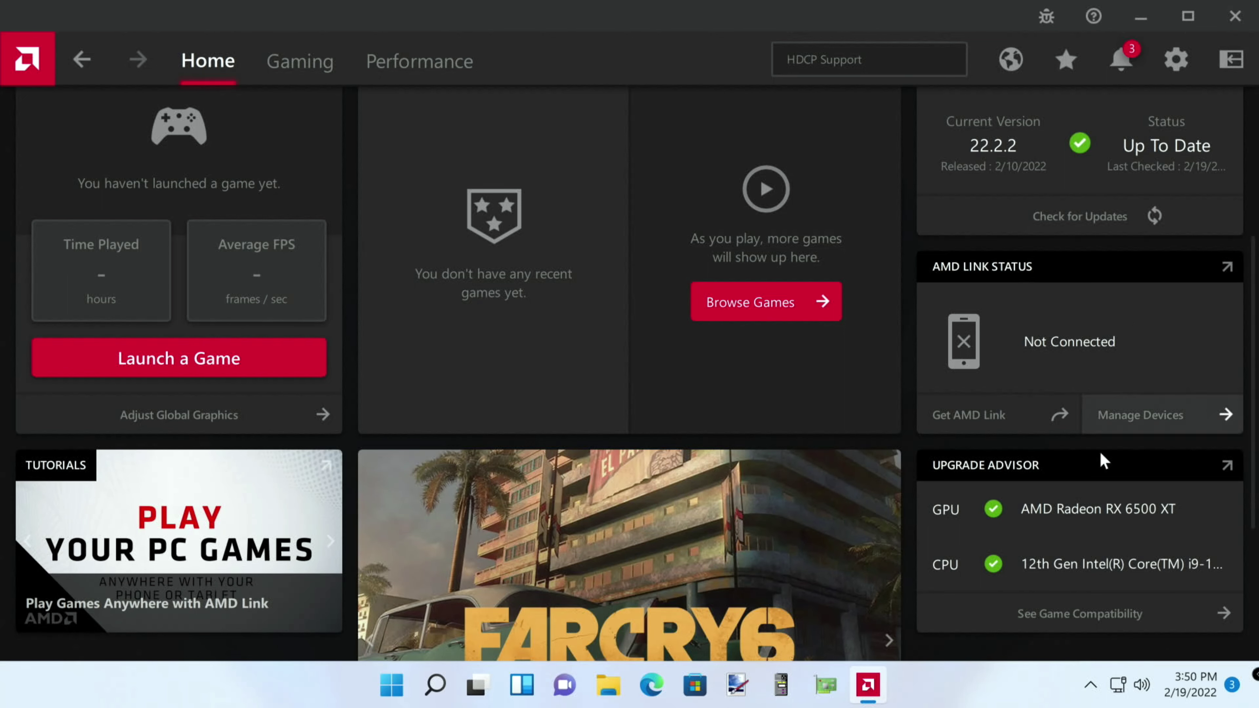
scroll(1034, 520, "up", 3)
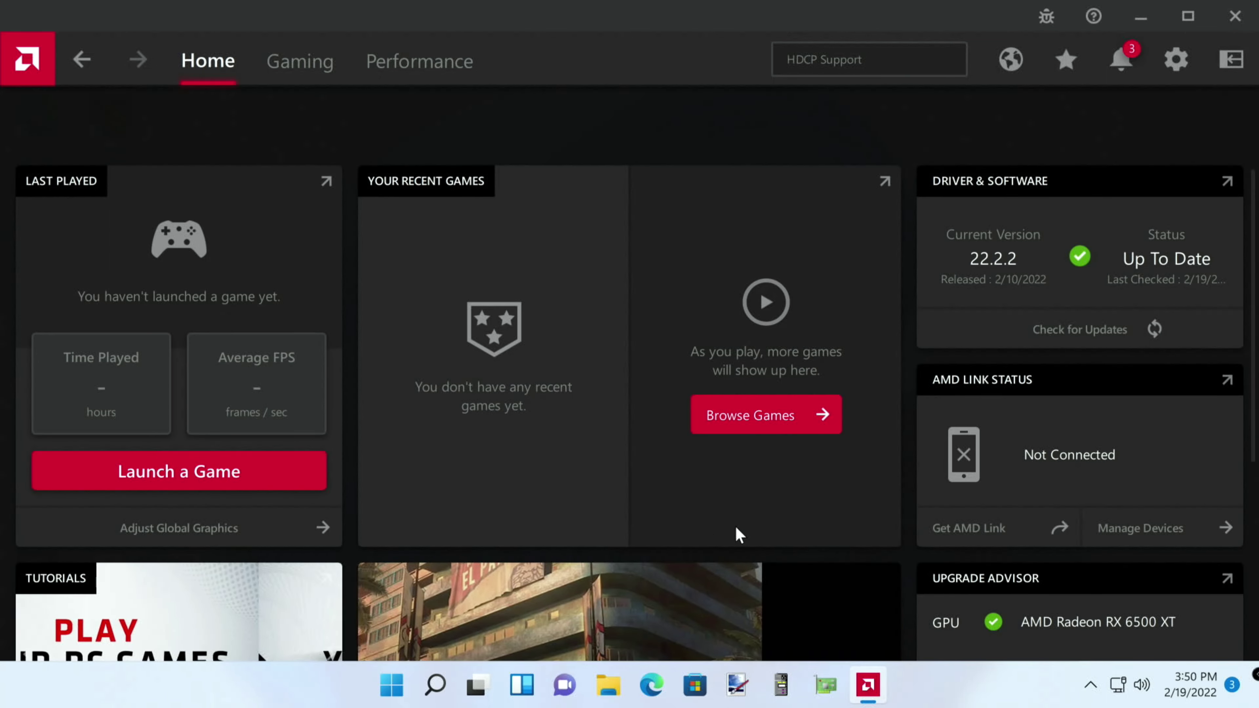
- Review GPU and CPU compatibility for installed games in the Gaming section
left_click(313, 65)
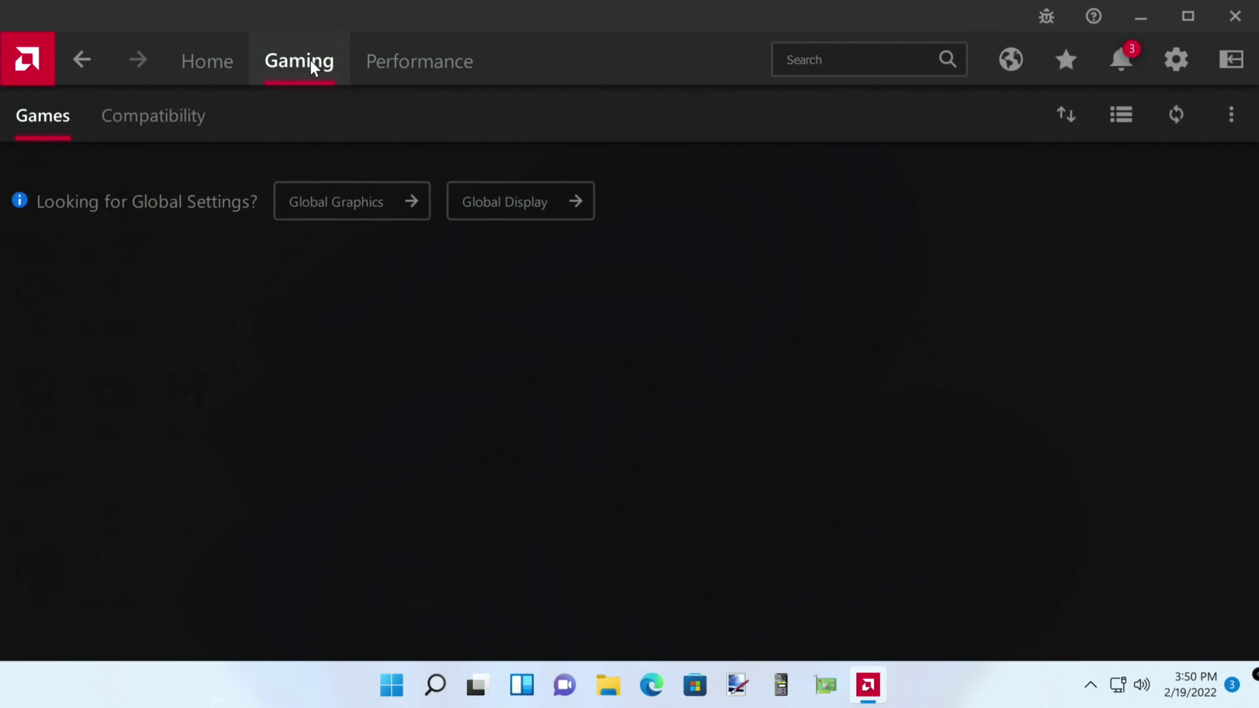
left_click(224, 77)
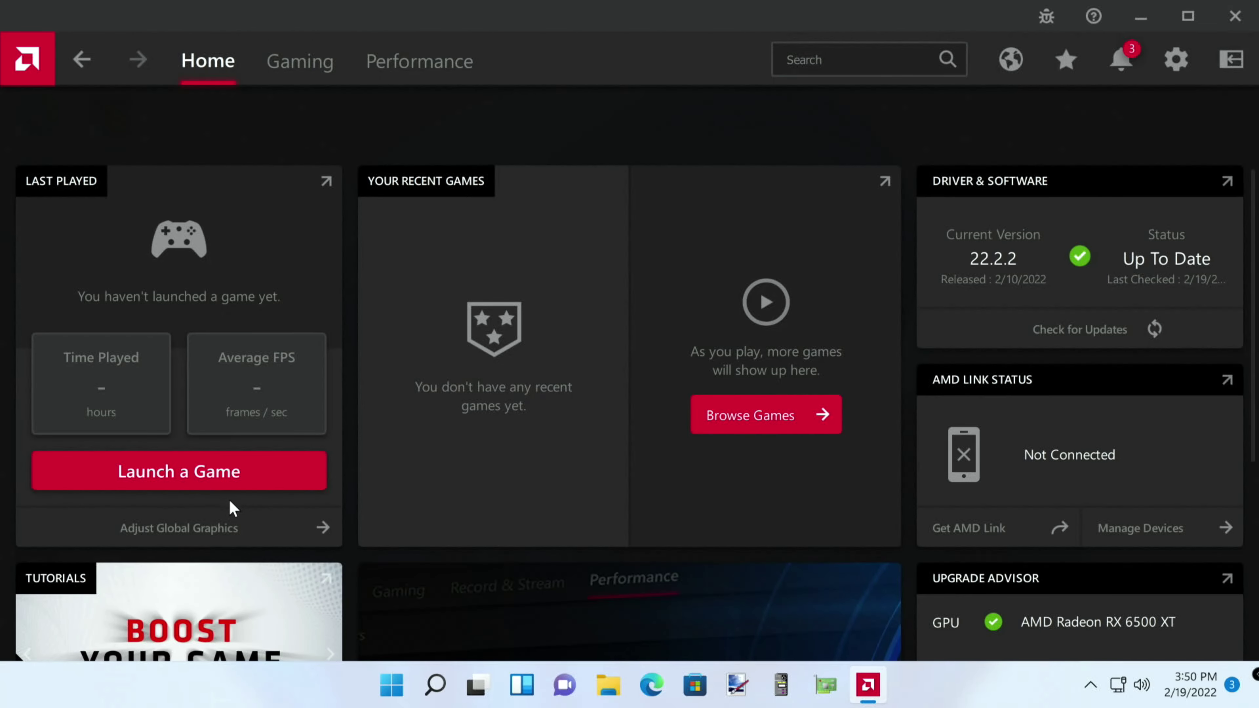
left_click(285, 62)
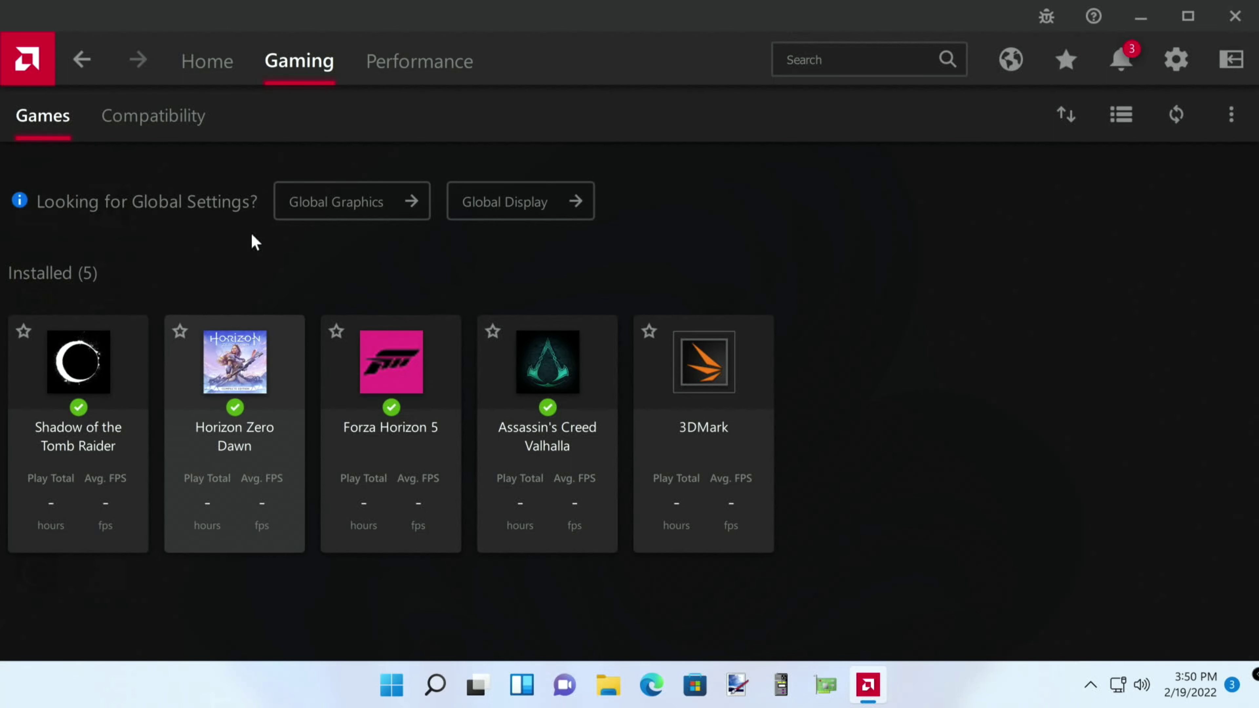
left_click(150, 128)
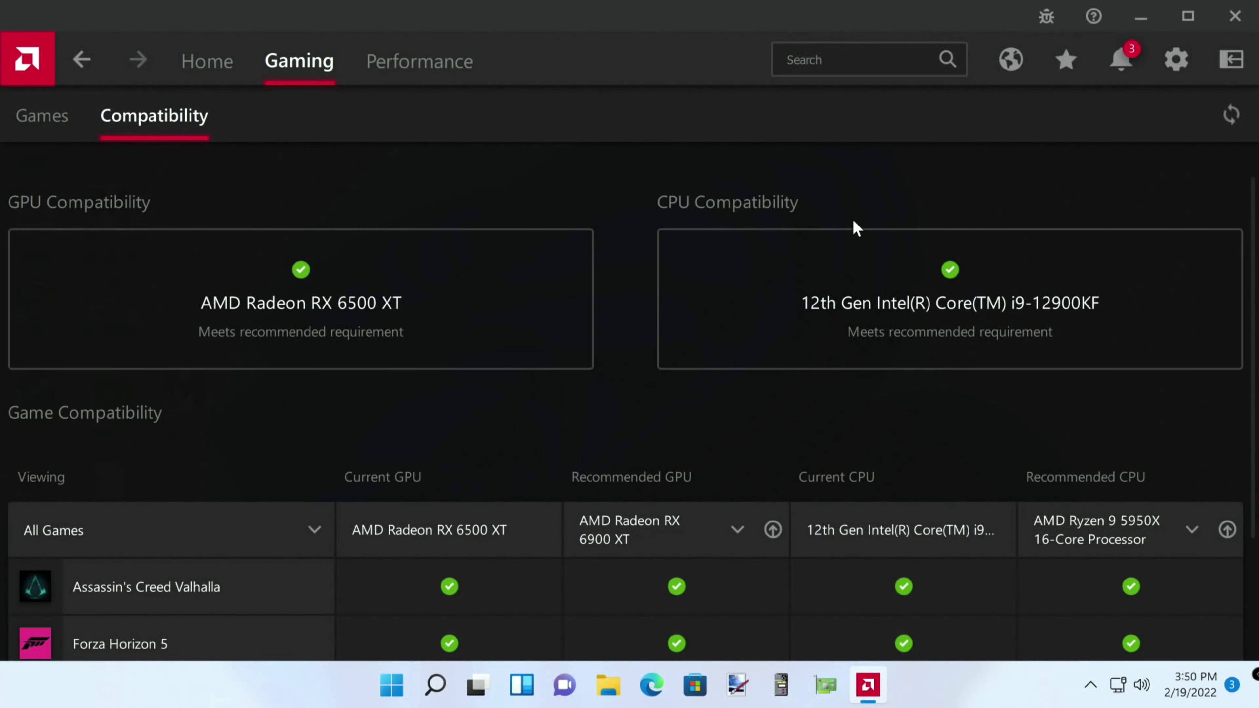
scroll(842, 234, "down", 3)
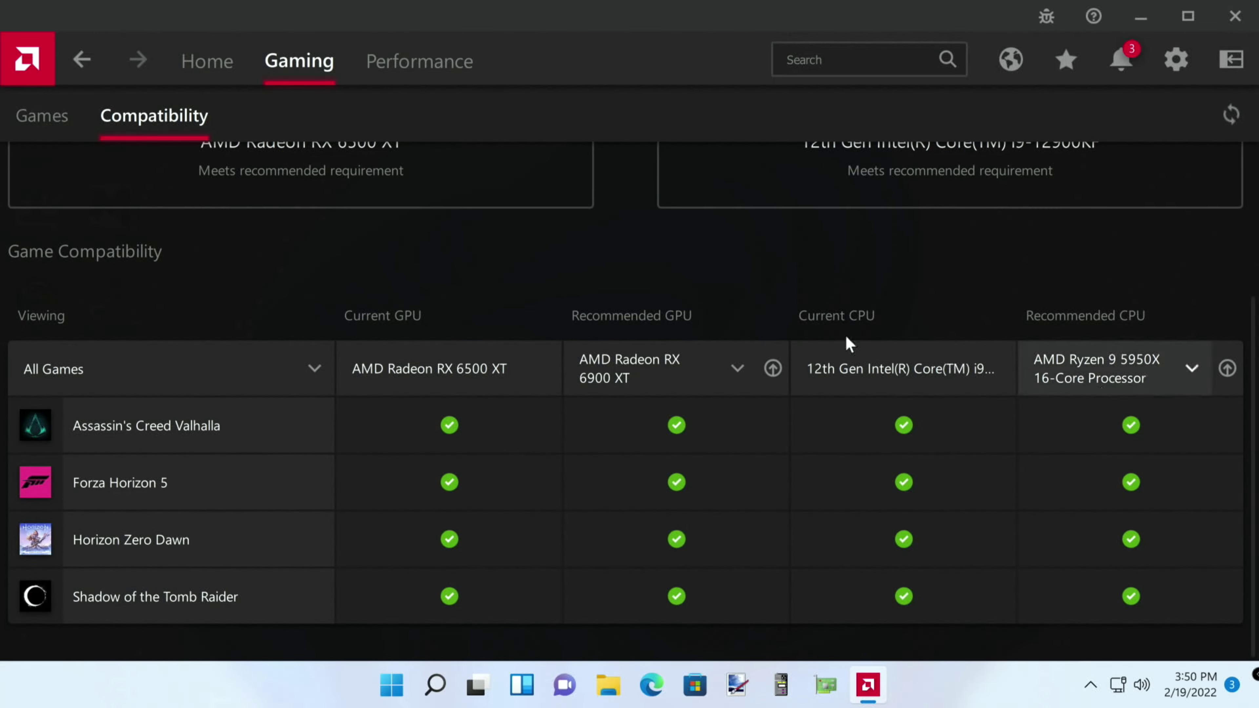
scroll(603, 401, "up", 3)
- Browse Performance metrics, Tuning and Advisors, then view the System settings page
left_click(416, 59)
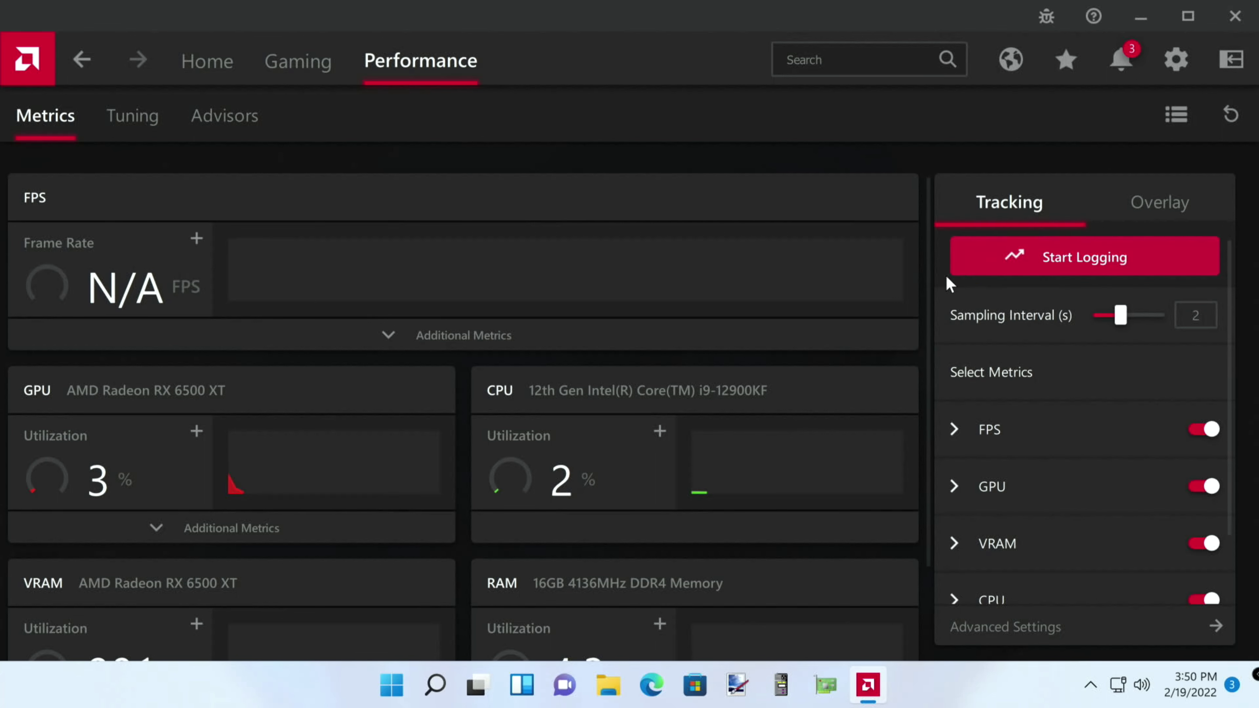
left_click(134, 130)
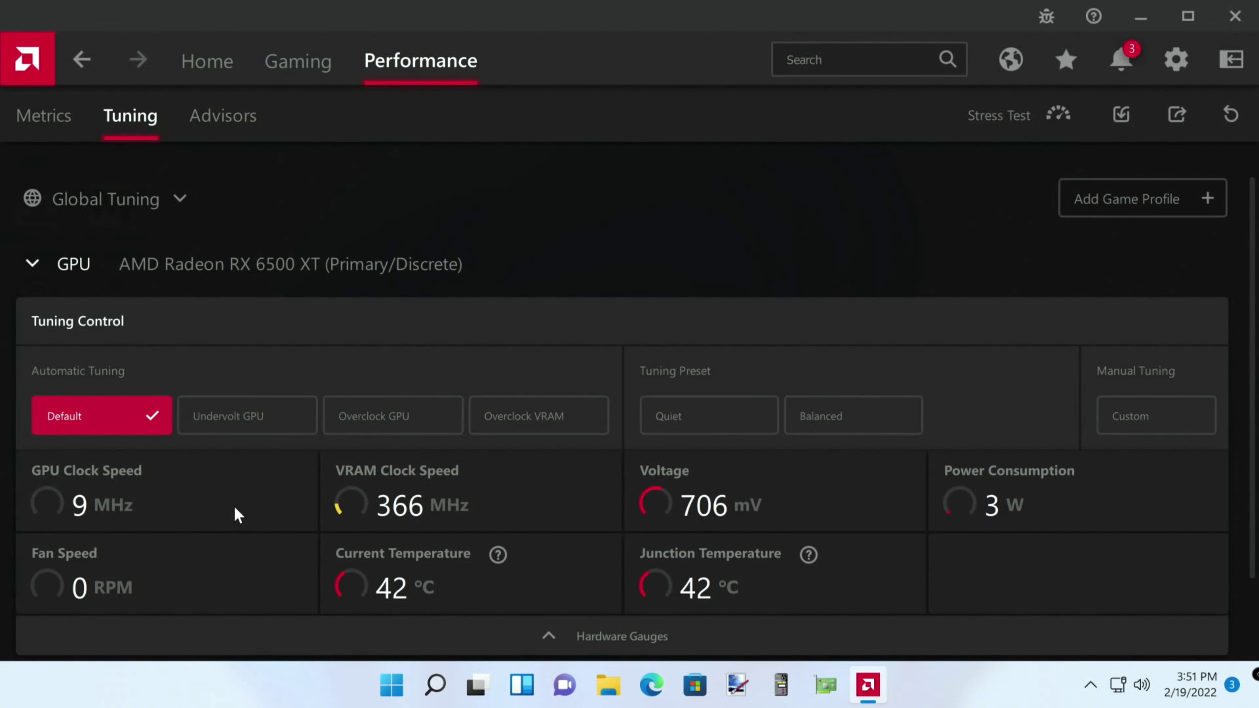
left_click(226, 119)
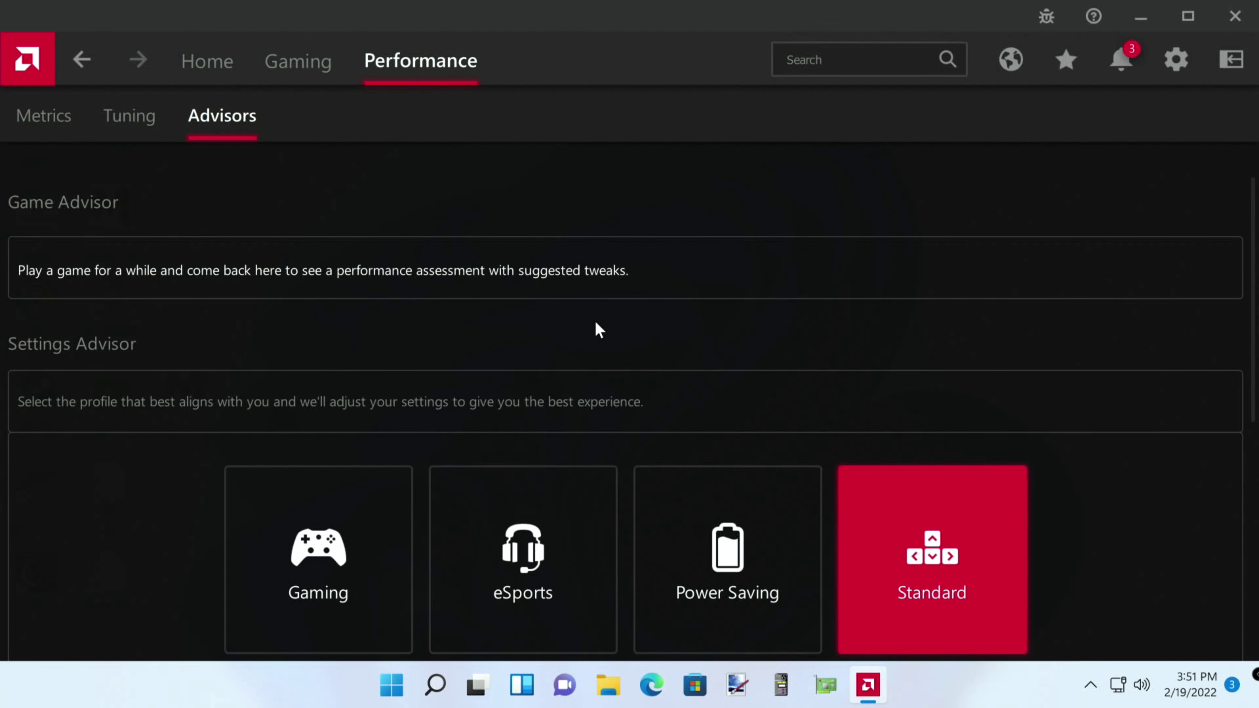
left_click(1176, 60)
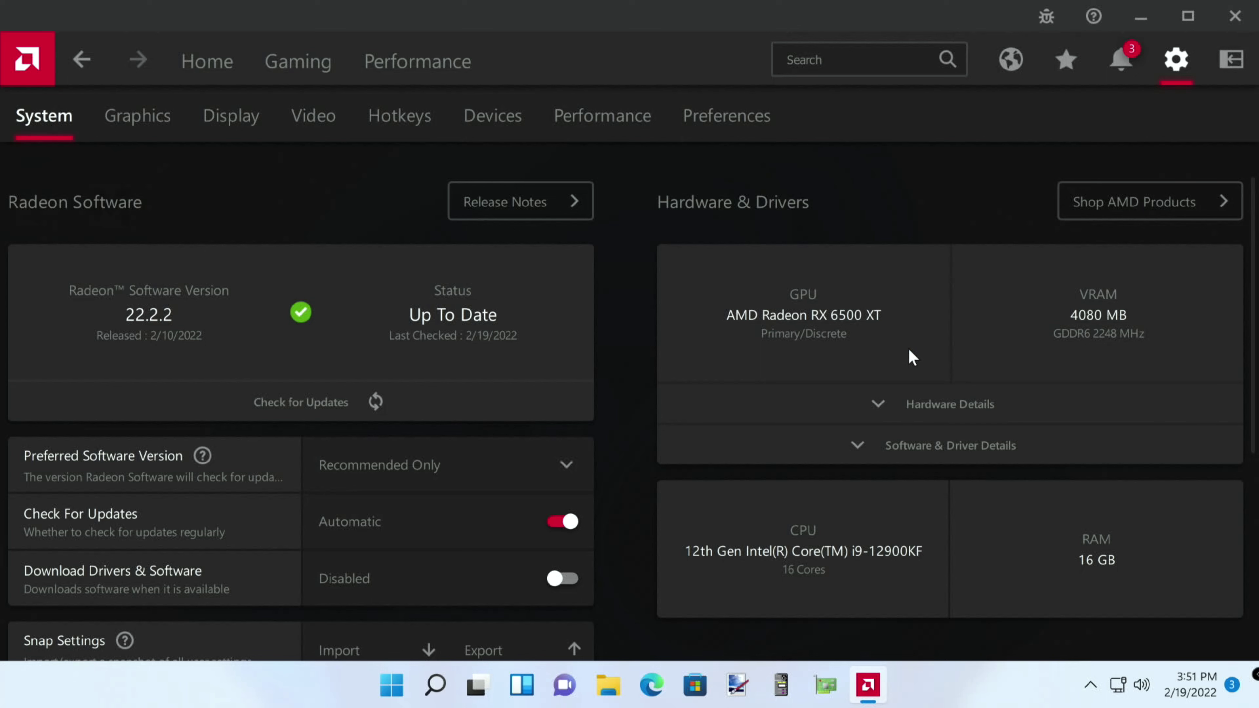
- Review global Graphics and Performance settings, then view AVT GC513 Display settings
left_click(138, 119)
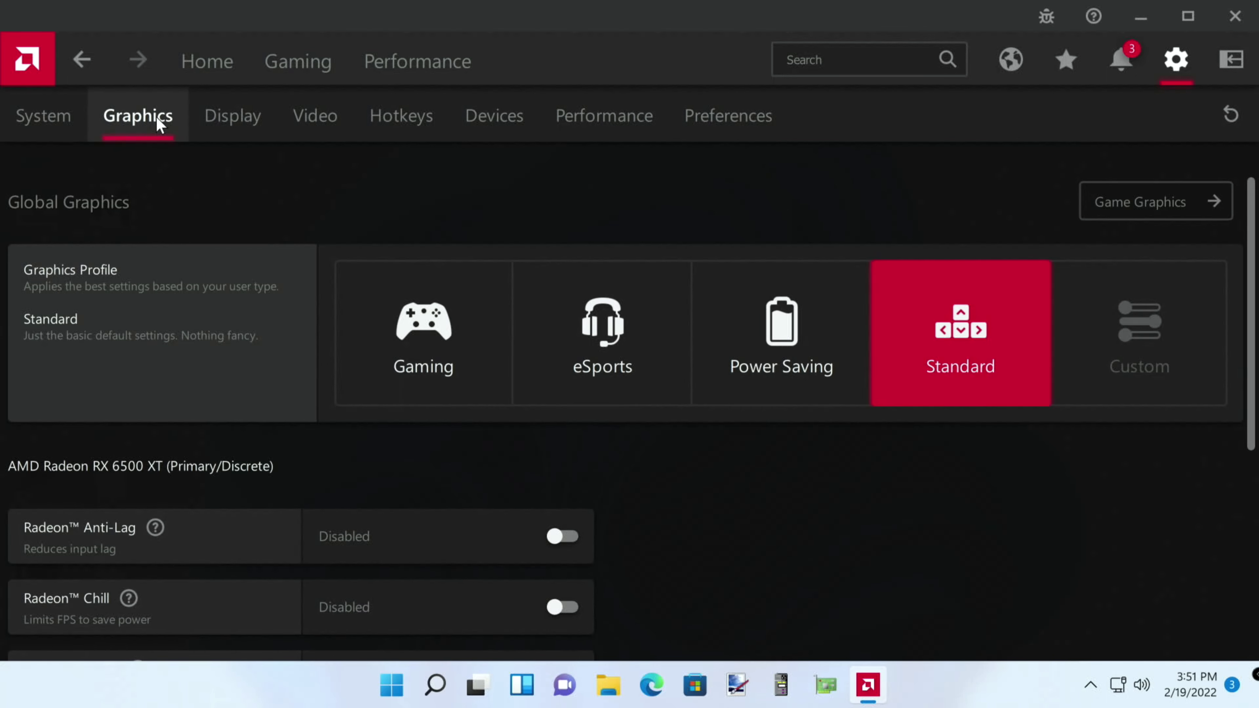
scroll(343, 239, "down", 5)
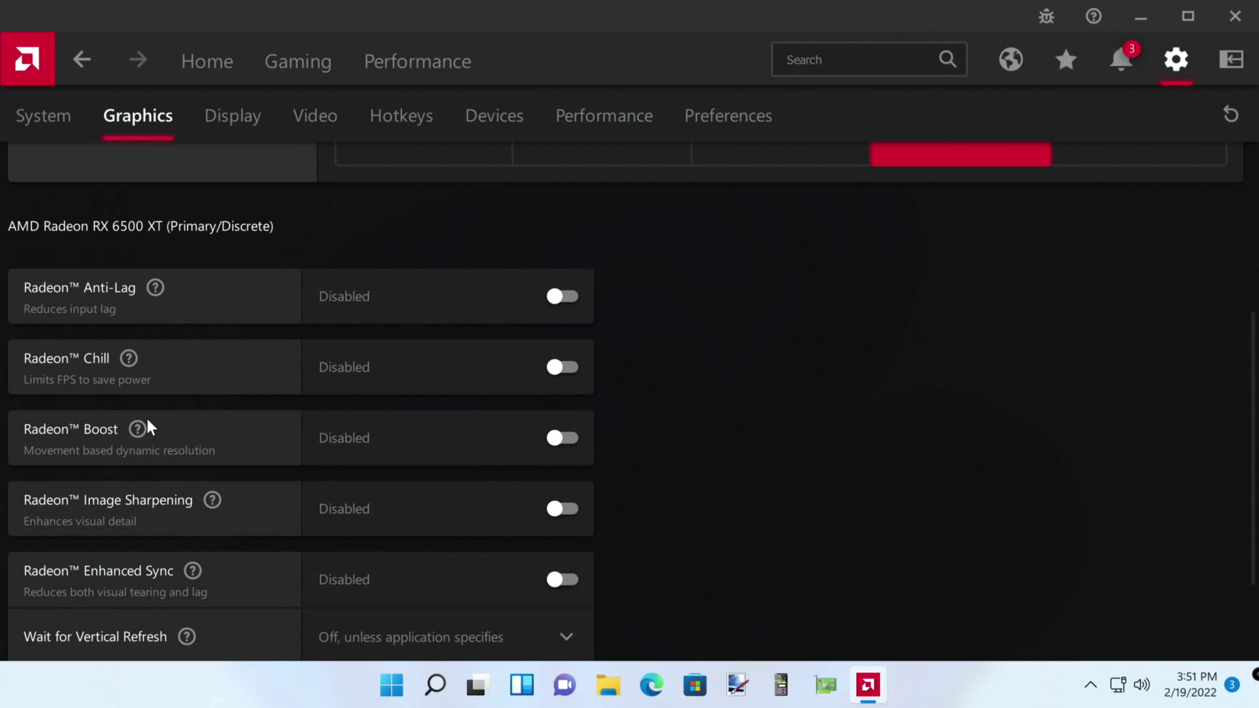
scroll(172, 511, "down", 3)
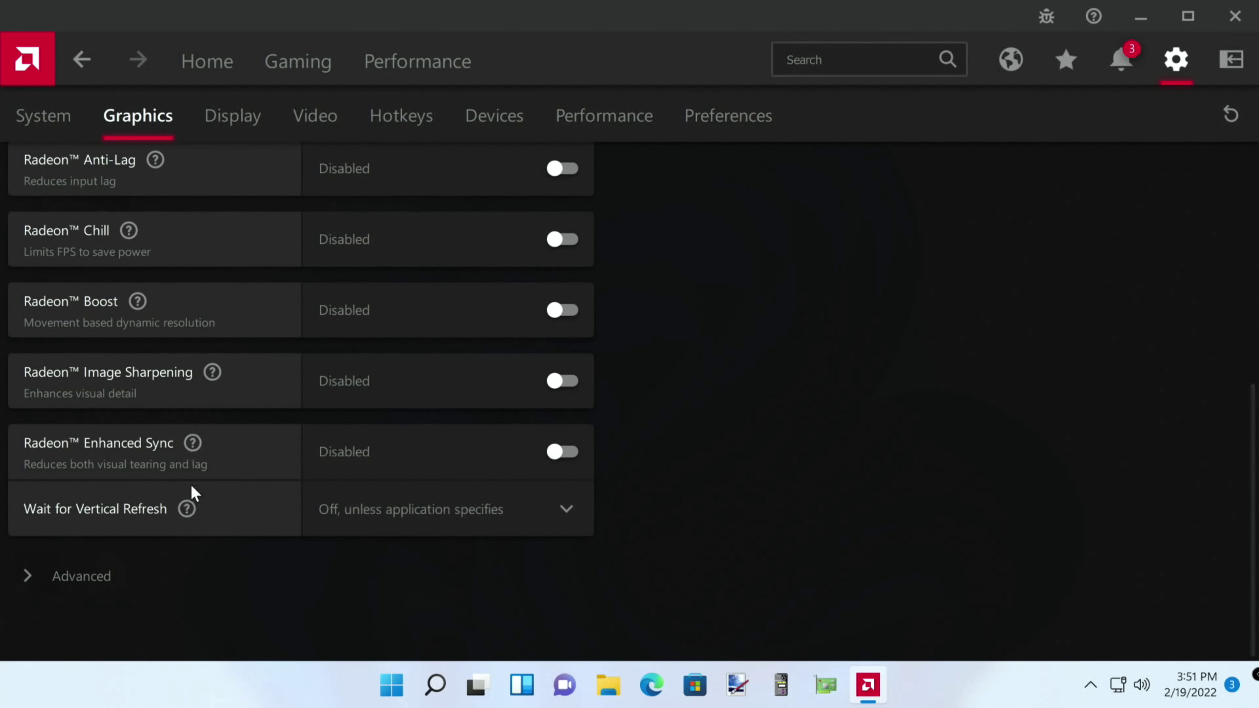
mouse_move(193, 509)
scroll(223, 307, "up", 3)
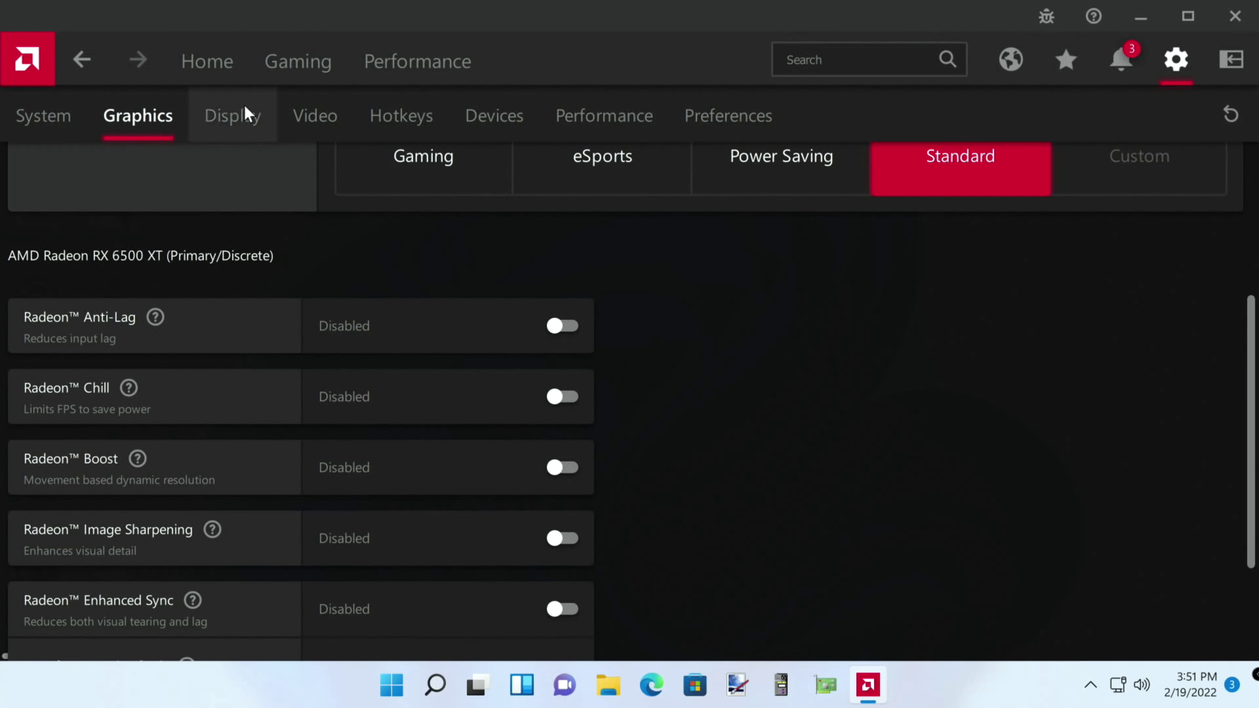
left_click(244, 111)
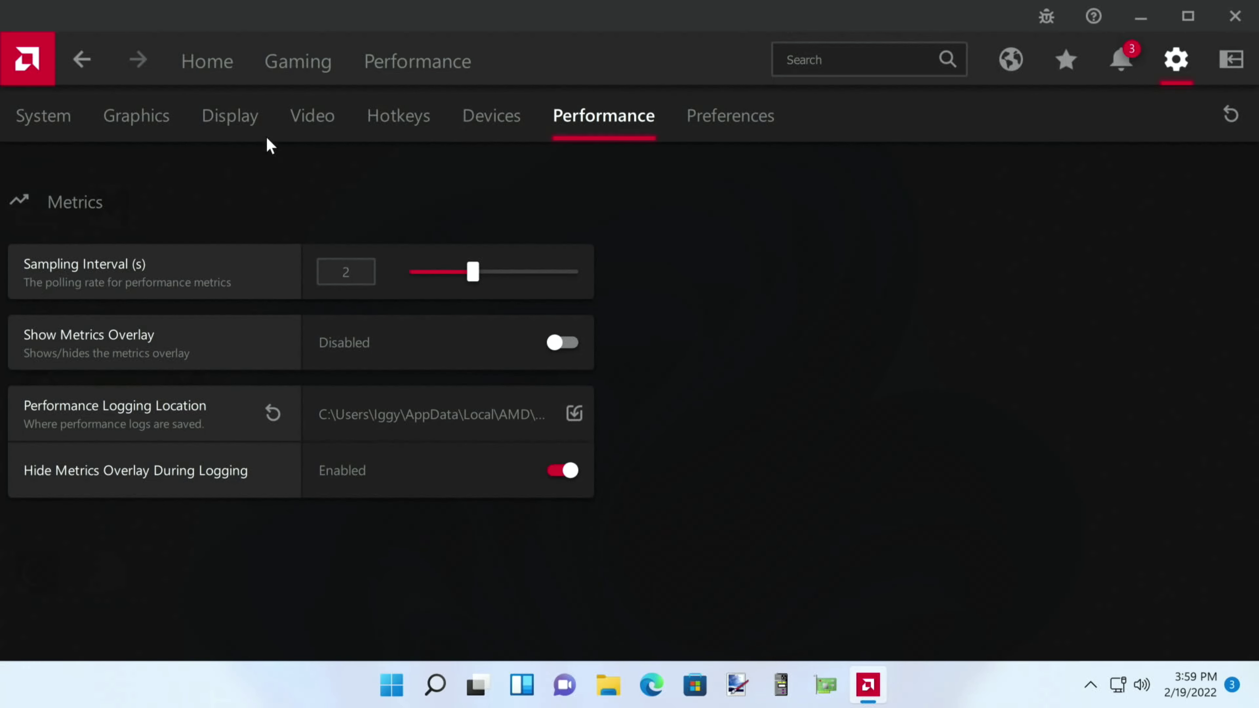
left_click(220, 121)
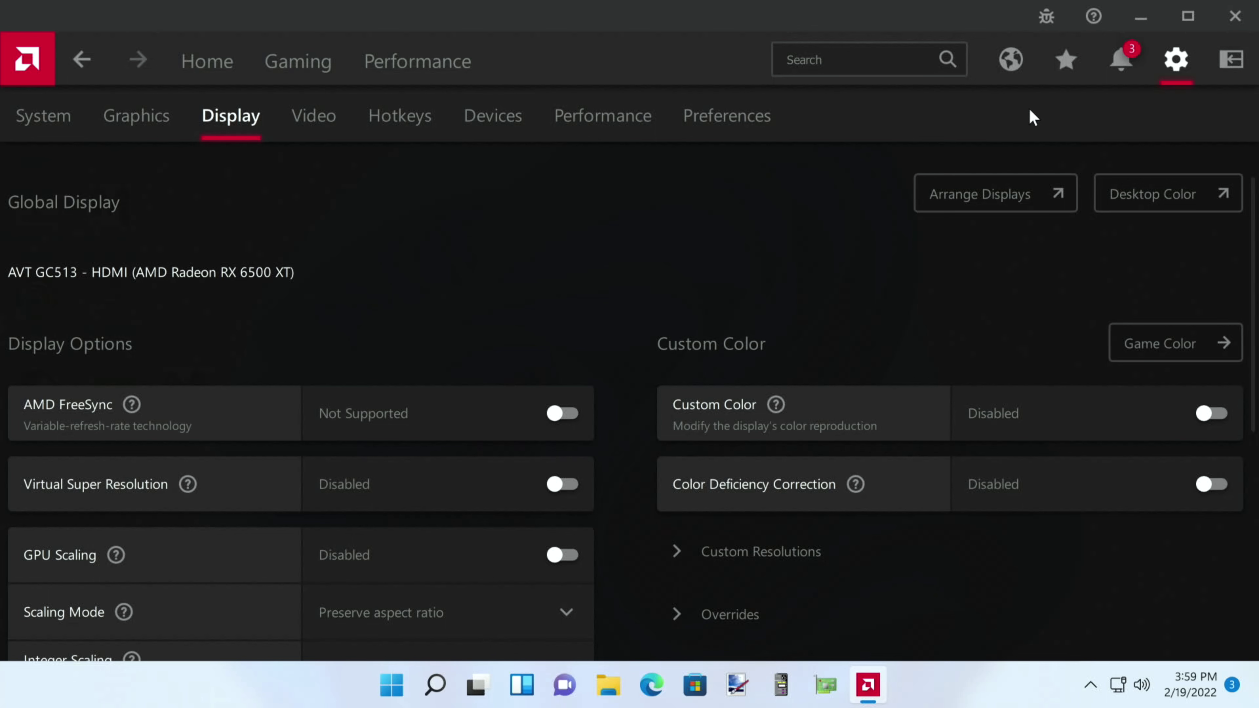
left_click(1235, 15)
right_click(570, 173)
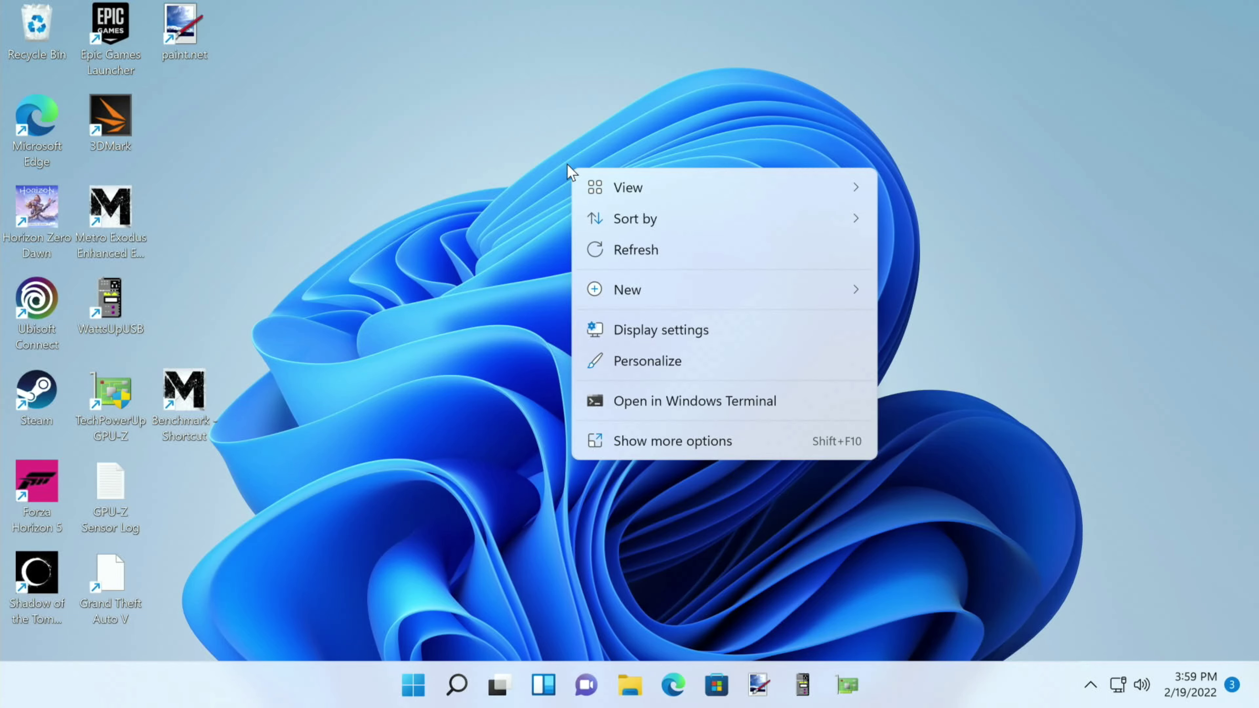
left_click(692, 327)
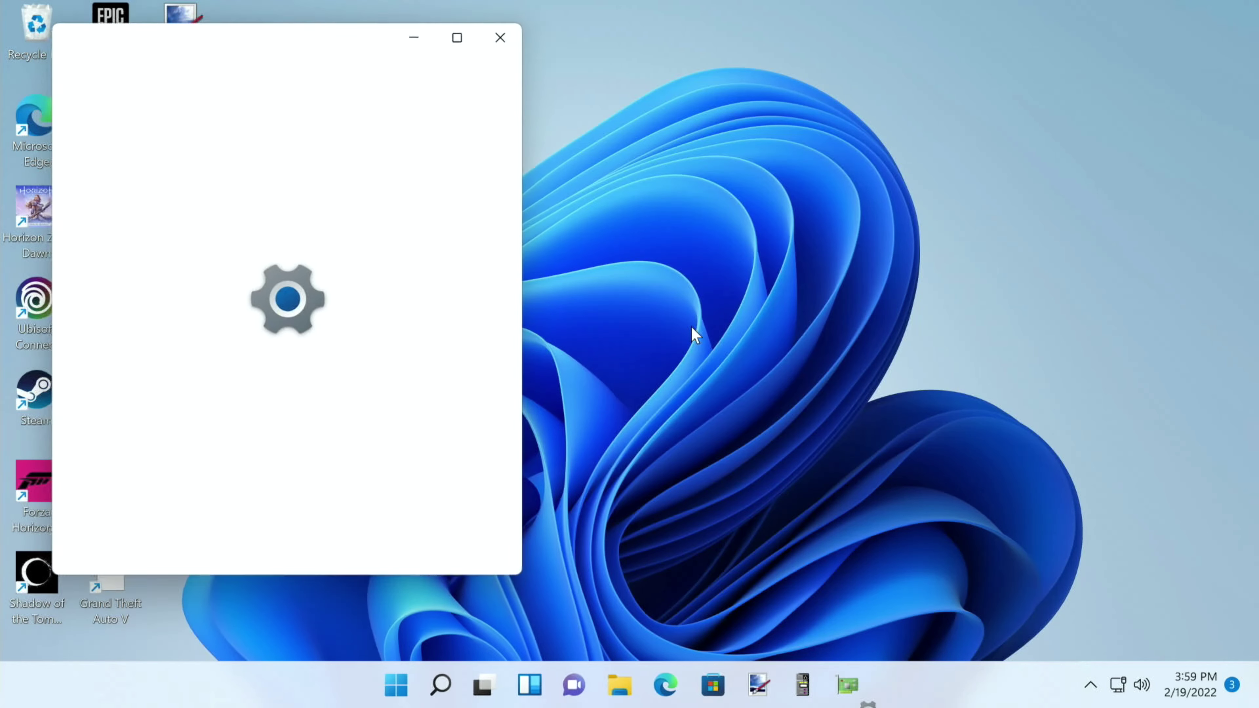
scroll(308, 328, "down", 2)
scroll(318, 377, "down", 2)
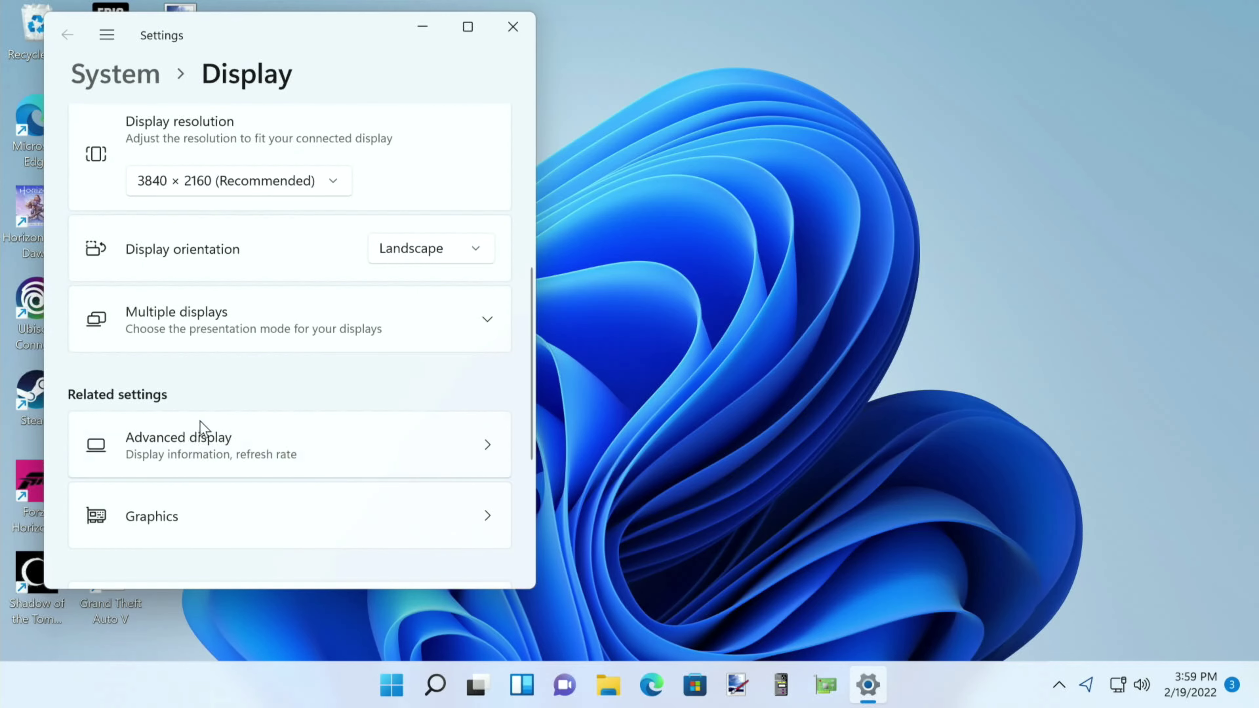
left_click(165, 445)
scroll(154, 442, "down", 1)
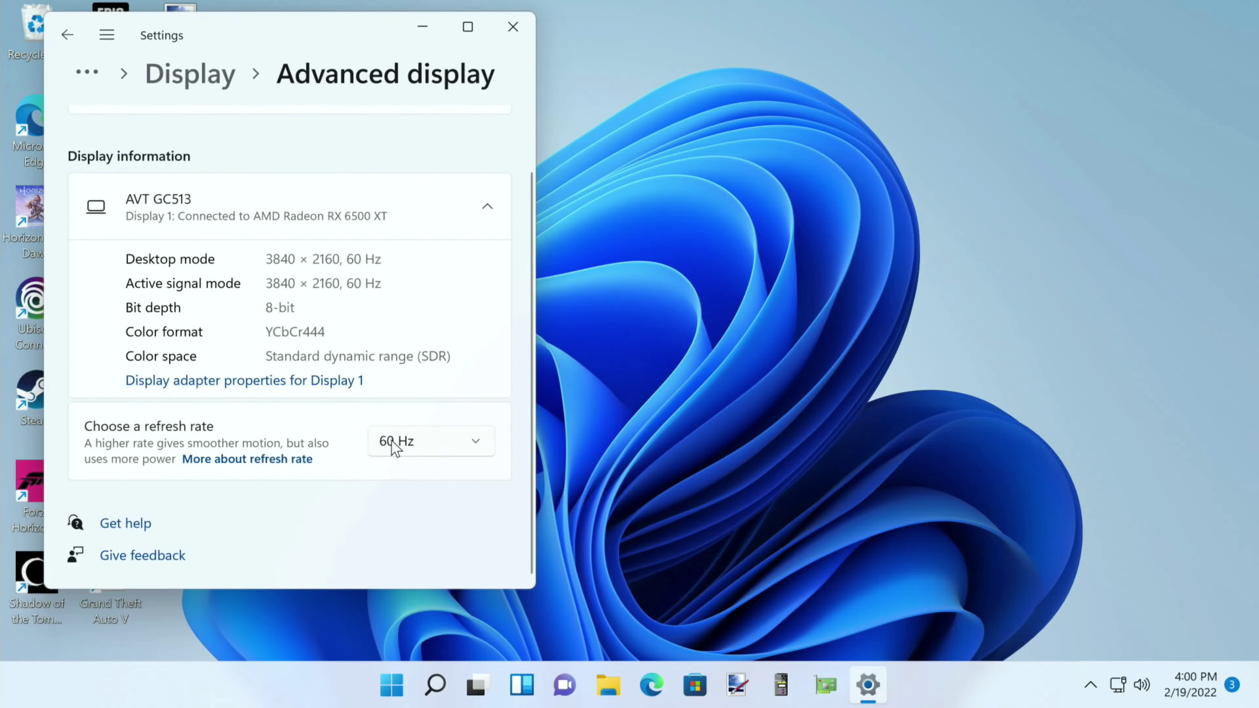
left_click(429, 452)
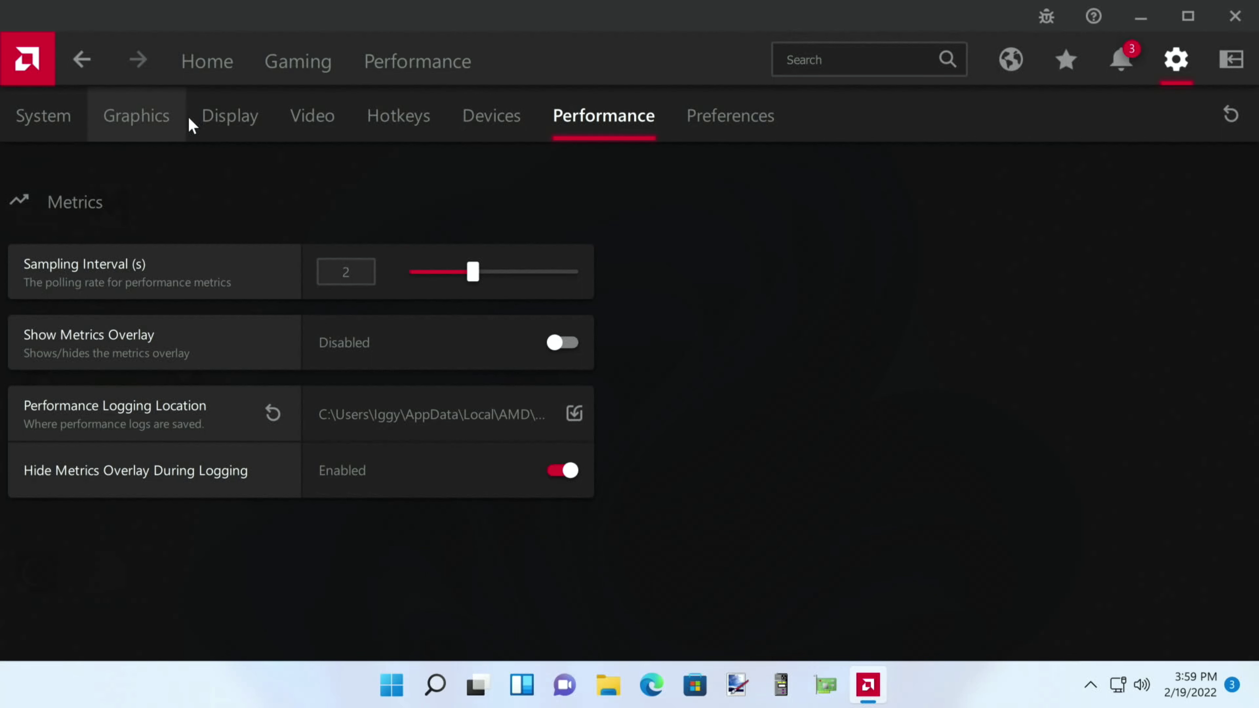
left_click(222, 119)
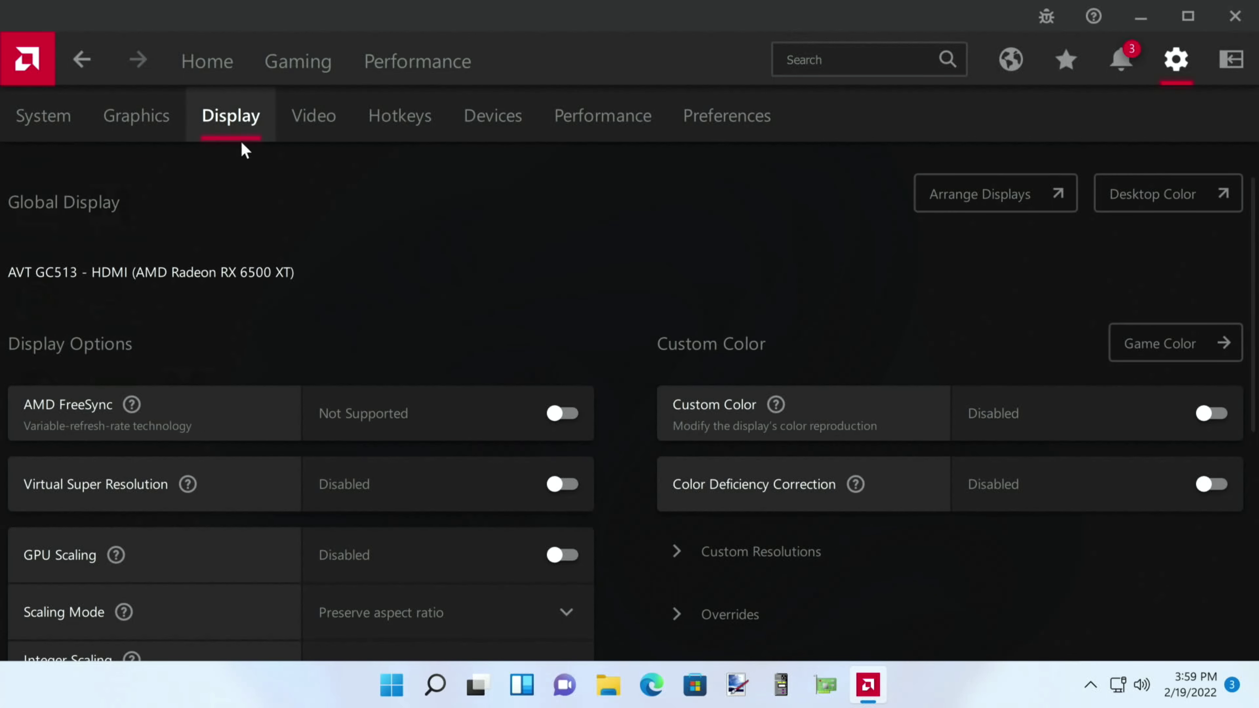